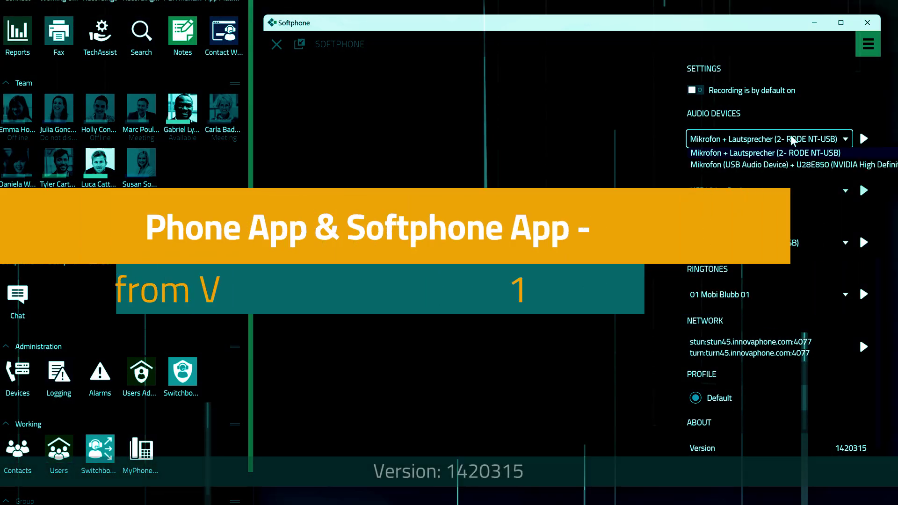
pyautogui.click(793, 152)
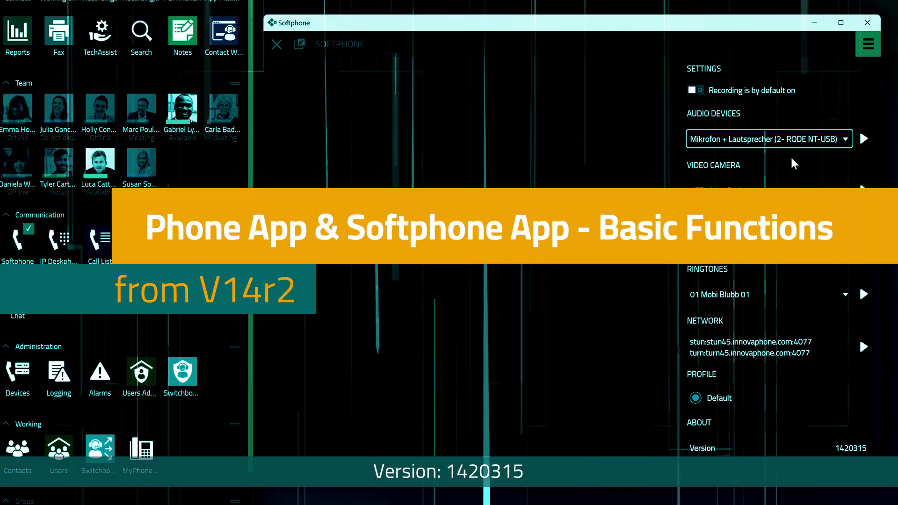
pyautogui.click(804, 296)
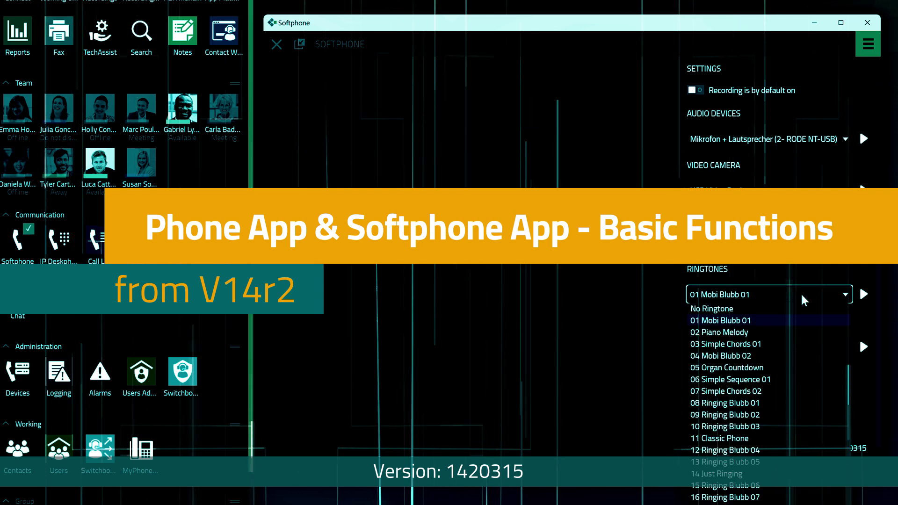
pyautogui.click(803, 300)
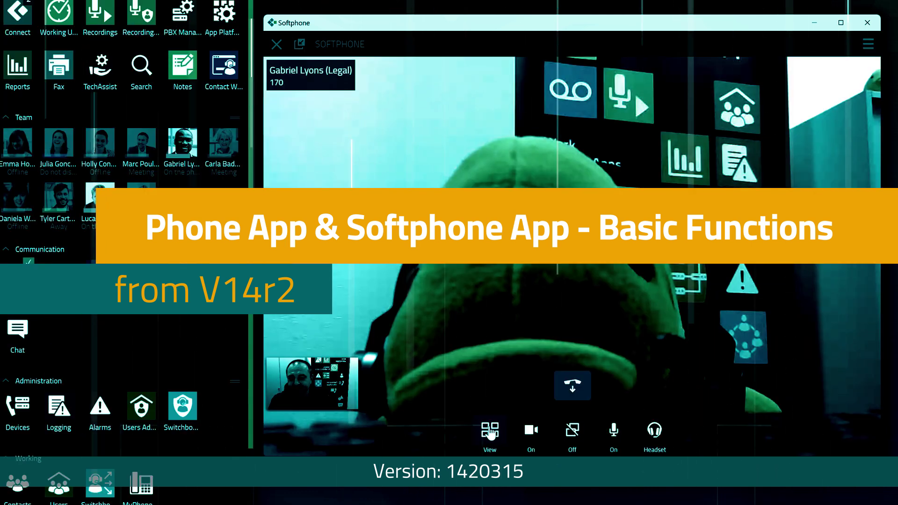
pyautogui.click(490, 433)
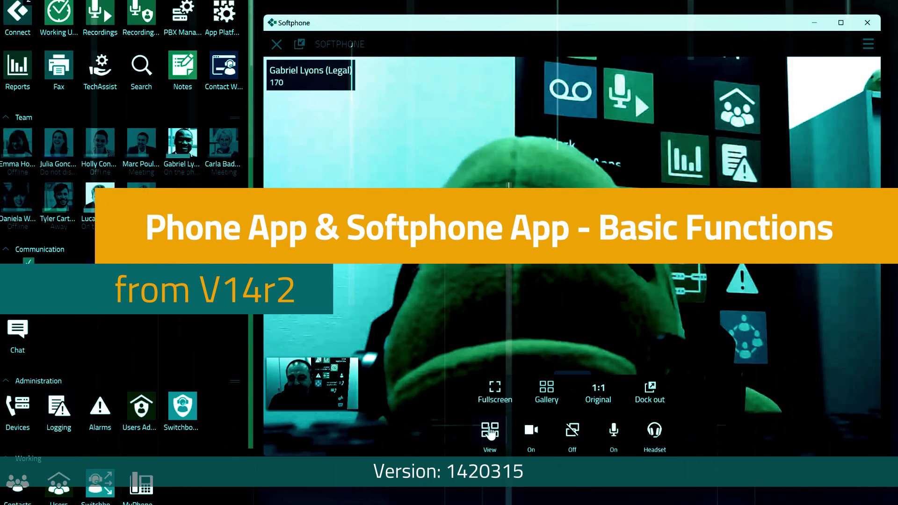
pyautogui.click(565, 401)
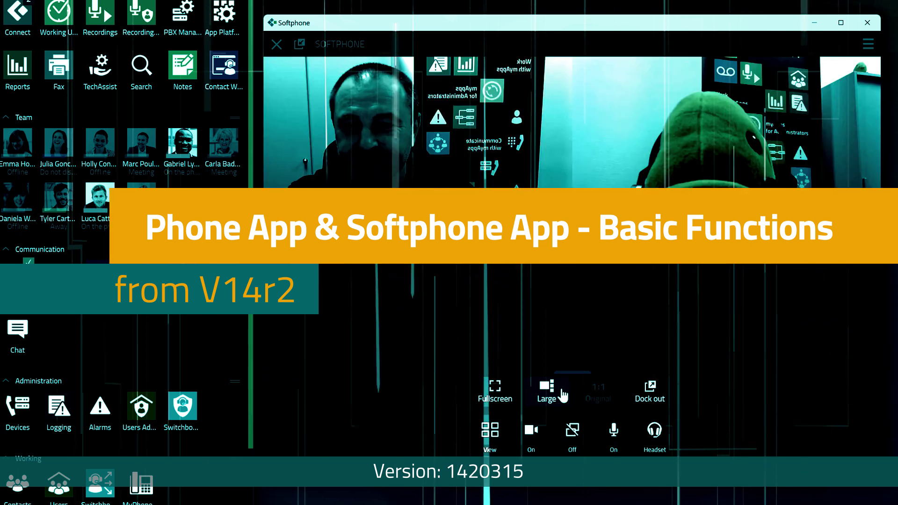
pyautogui.click(563, 396)
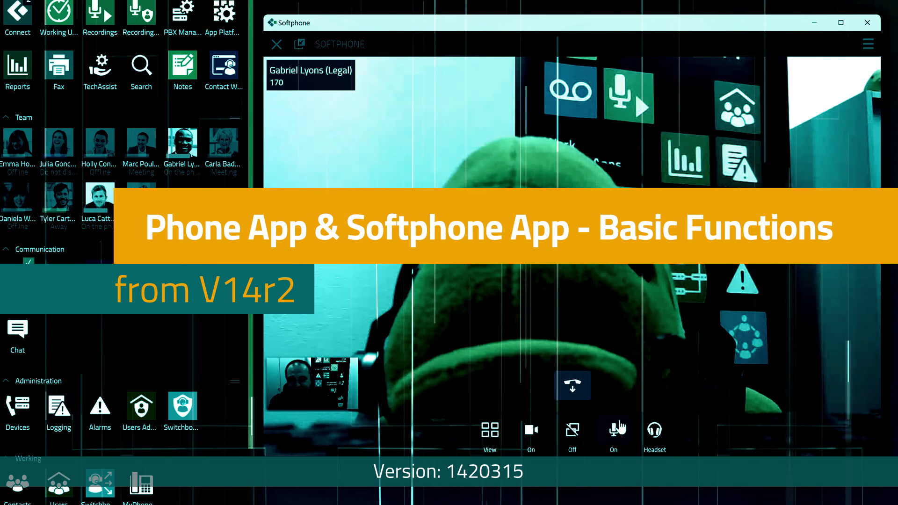
pyautogui.click(621, 429)
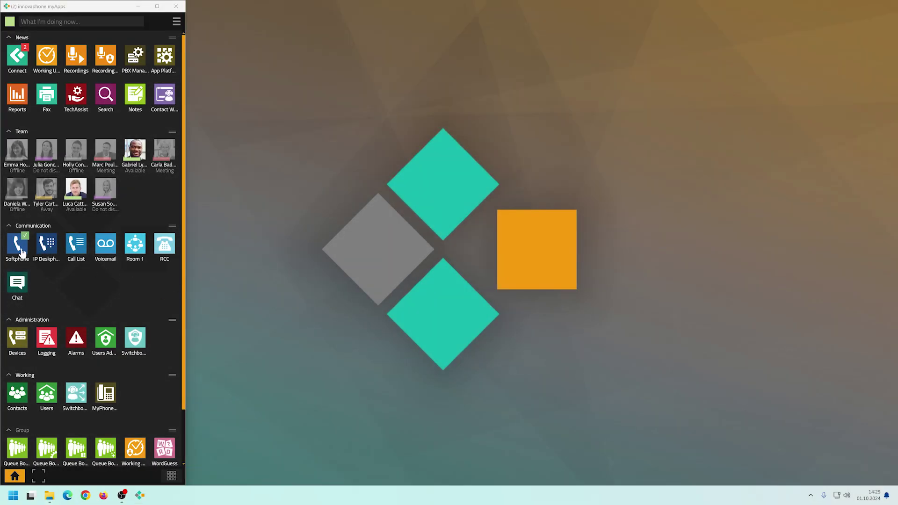
# Open the Softphone and IP Deskphone apps, and close the IP Deskphone window
pyautogui.click(21, 253)
pyautogui.click(46, 243)
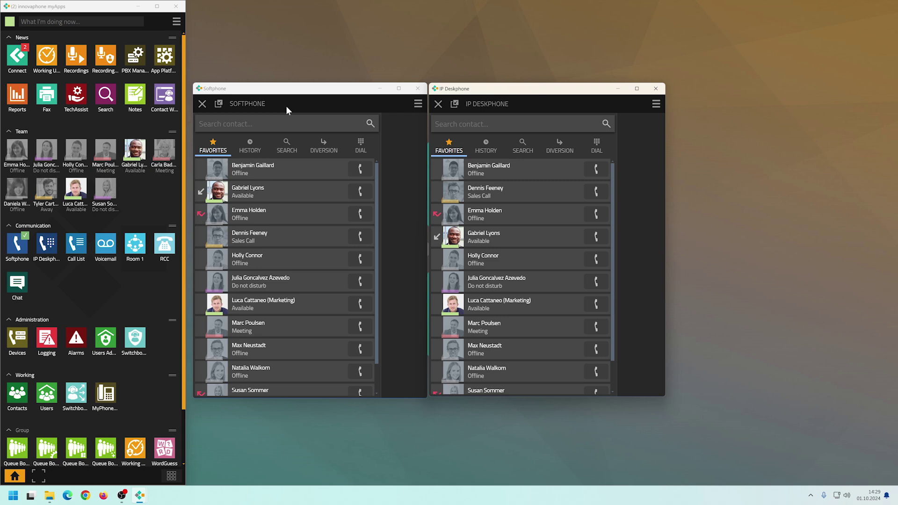
pyautogui.click(657, 89)
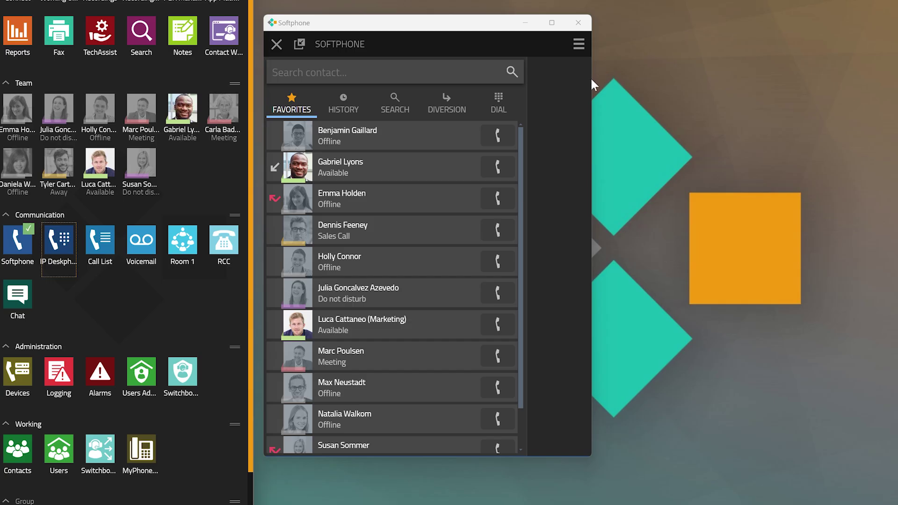
# Enlarge the Softphone window and open its settings
pyautogui.moveTo(592, 84); pyautogui.dragTo(880, 89)
pyautogui.click(868, 45)
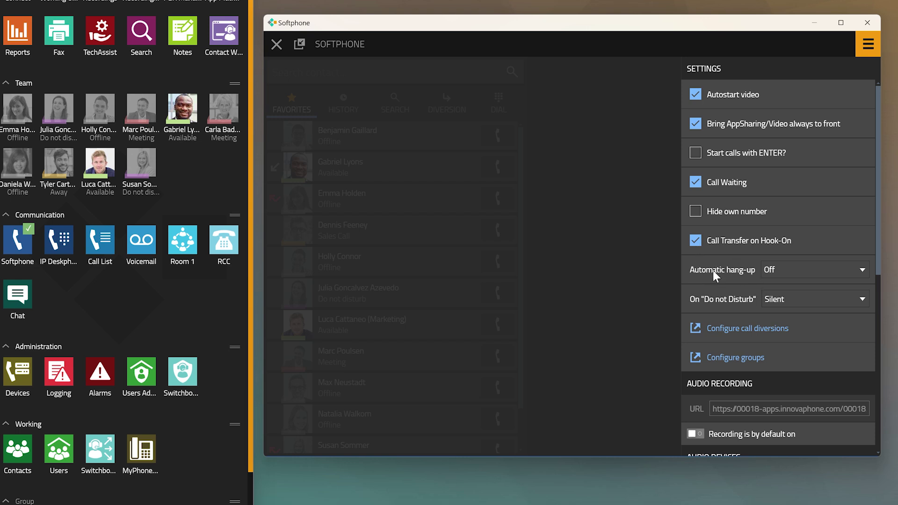
# Look at the available options for automatic hang-up and for call handling on "Do not Disturb"
pyautogui.click(788, 271)
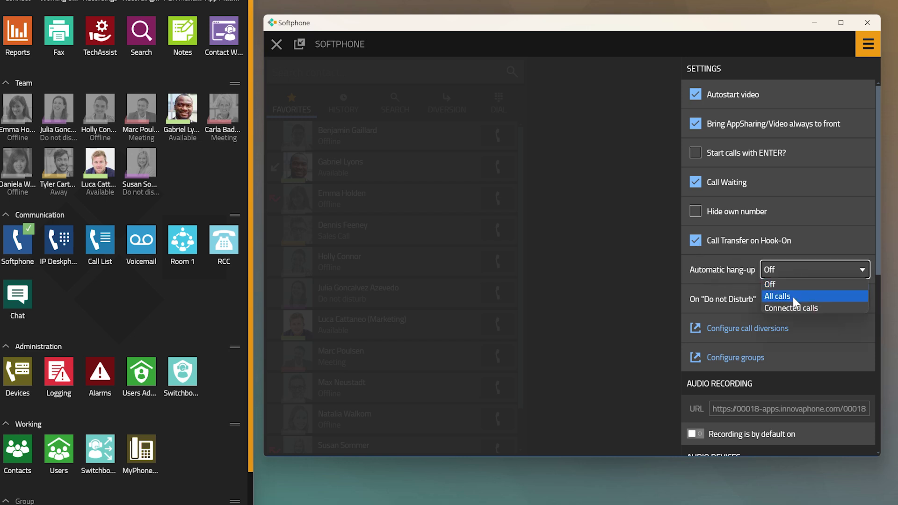
pyautogui.click(798, 265)
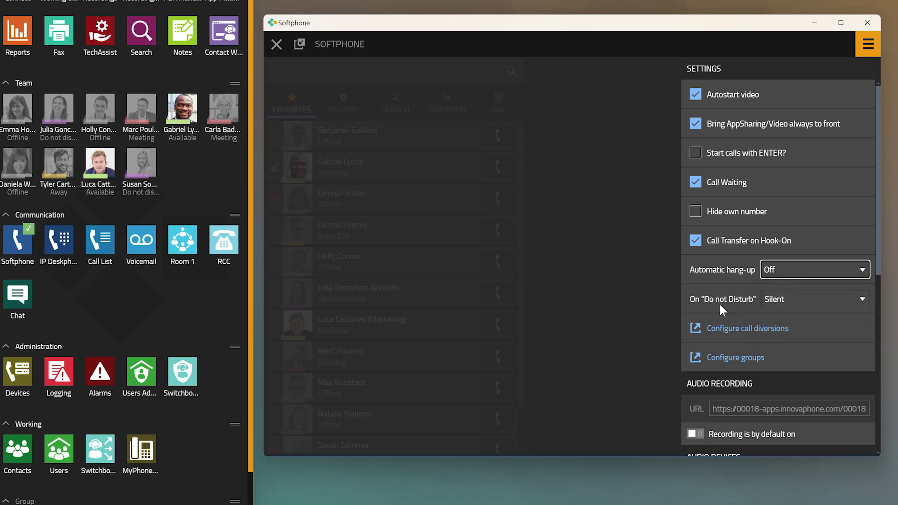
pyautogui.click(783, 300)
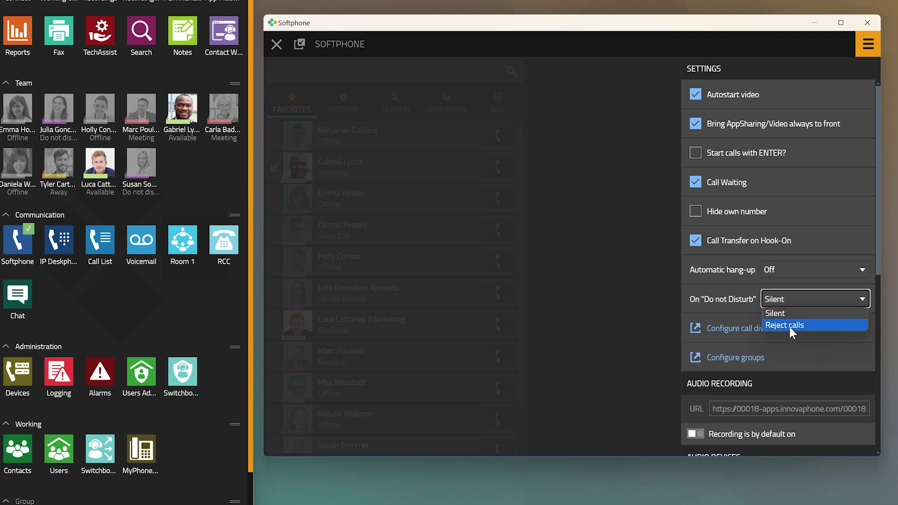
pyautogui.click(793, 300)
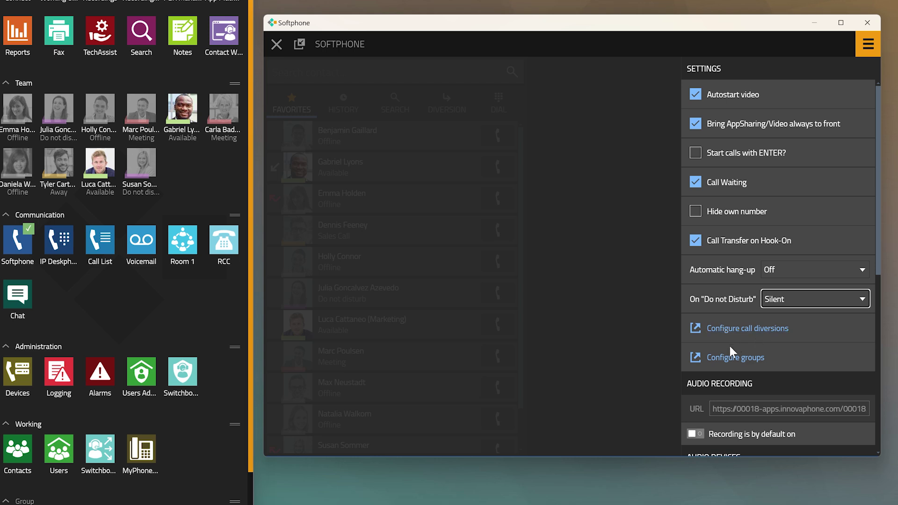
# Switch default call recording on and back off in the audio recording settings
pyautogui.scroll(-5, 740, 365)
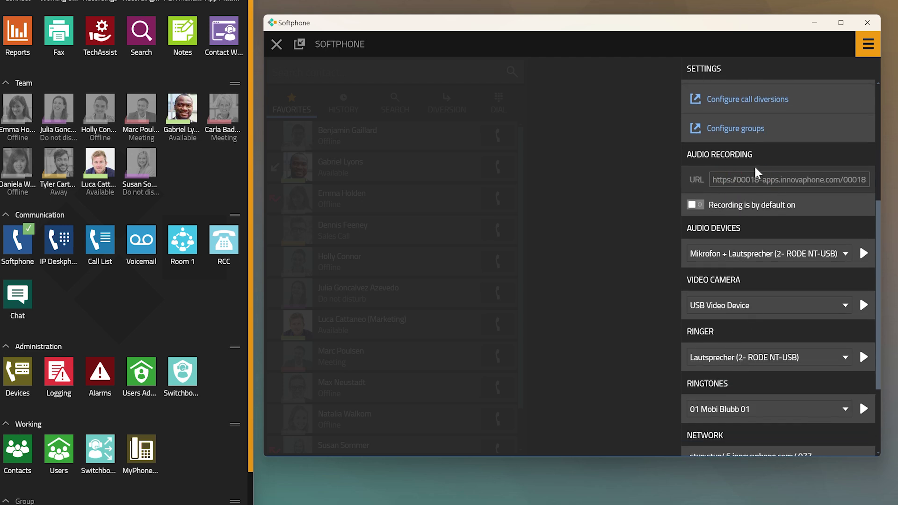
pyautogui.click(697, 208)
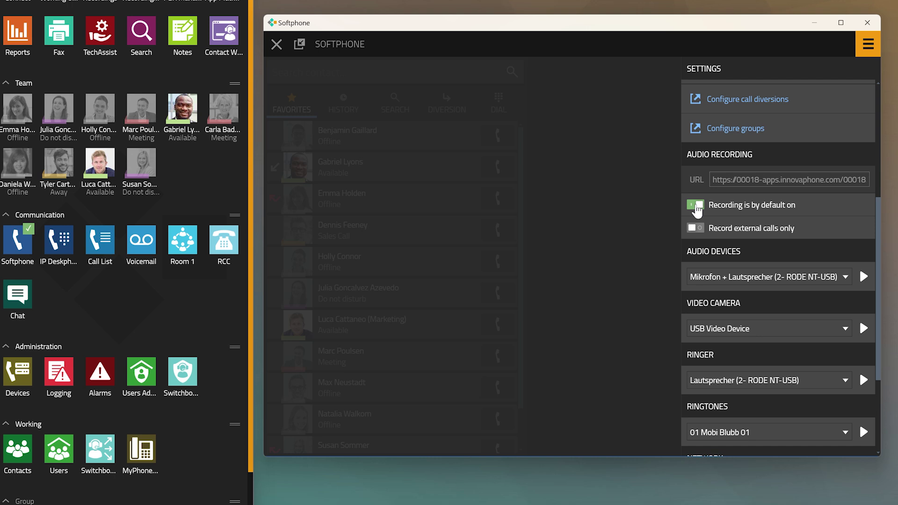
pyautogui.click(696, 206)
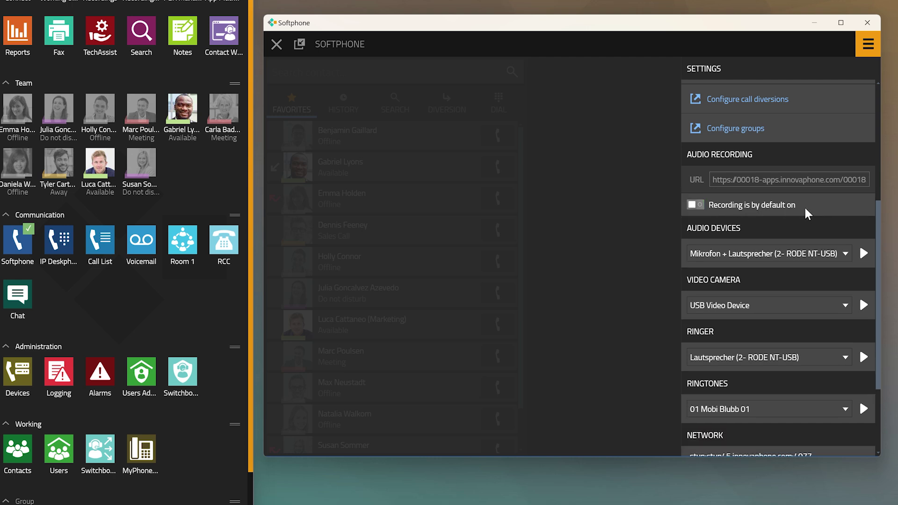
# Review the choices for audio devices, video camera, ringer and ringtones, and close the Softphone settings
pyautogui.scroll(-3, 809, 213)
pyautogui.click(794, 139)
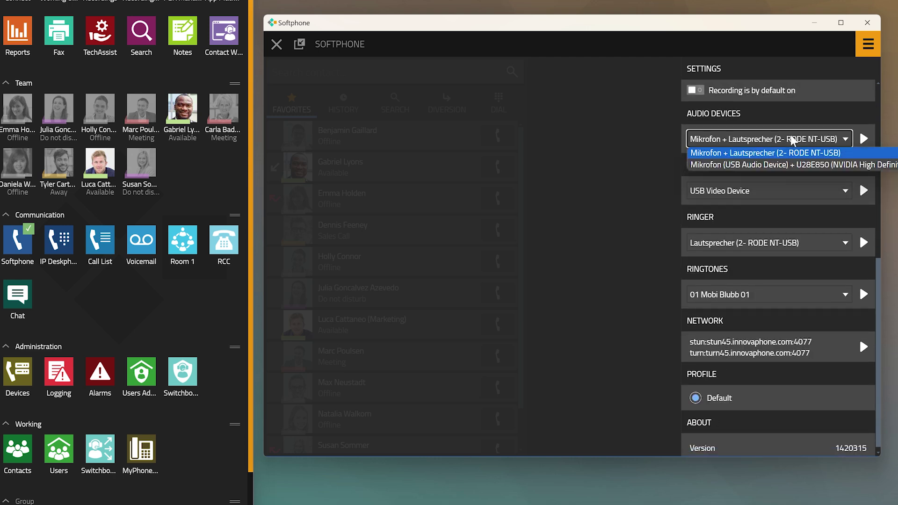
pyautogui.click(793, 152)
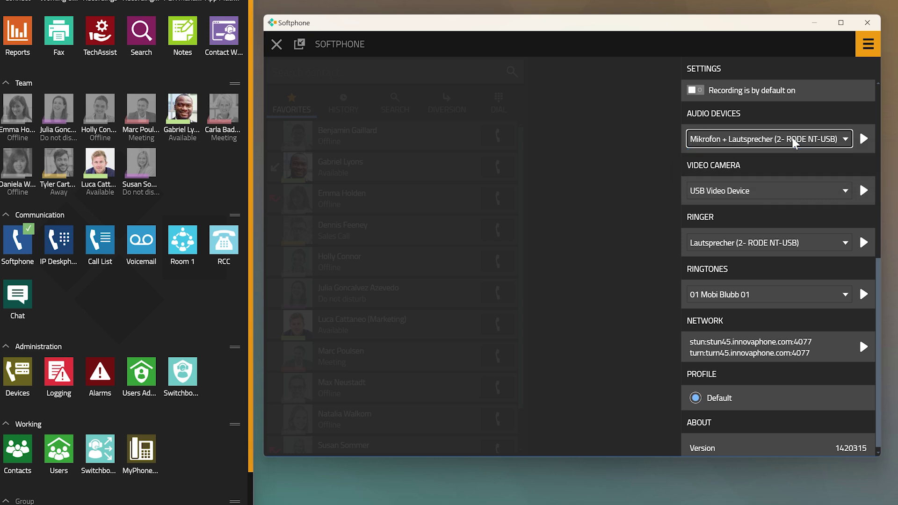
pyautogui.click(798, 192)
pyautogui.click(798, 205)
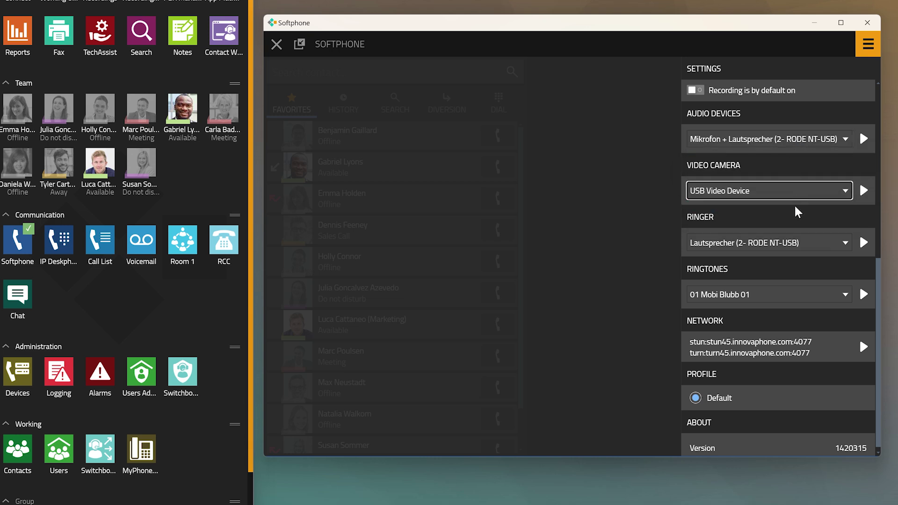
pyautogui.click(795, 248)
pyautogui.click(795, 249)
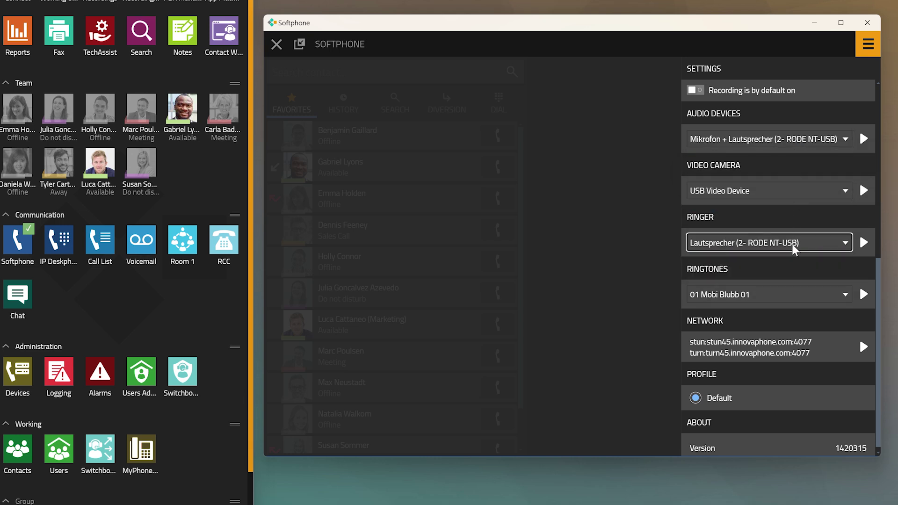
pyautogui.click(803, 295)
pyautogui.click(801, 293)
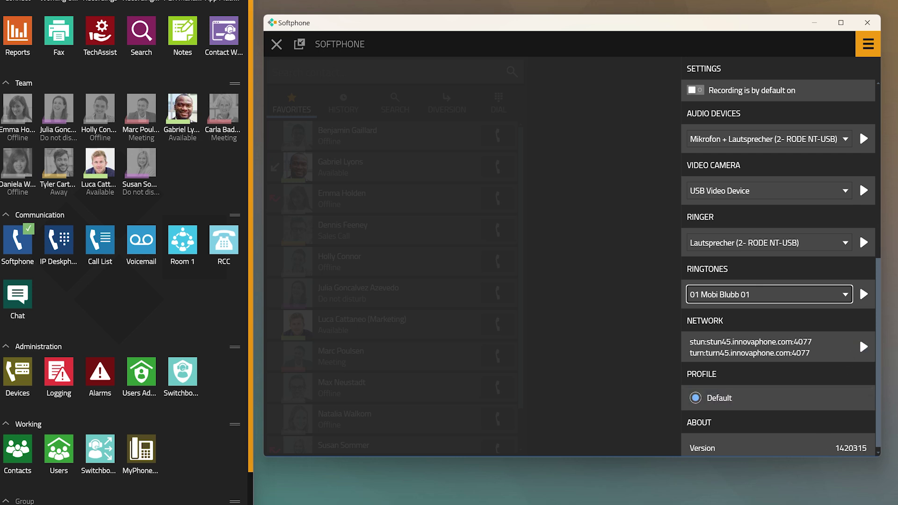
pyautogui.click(871, 50)
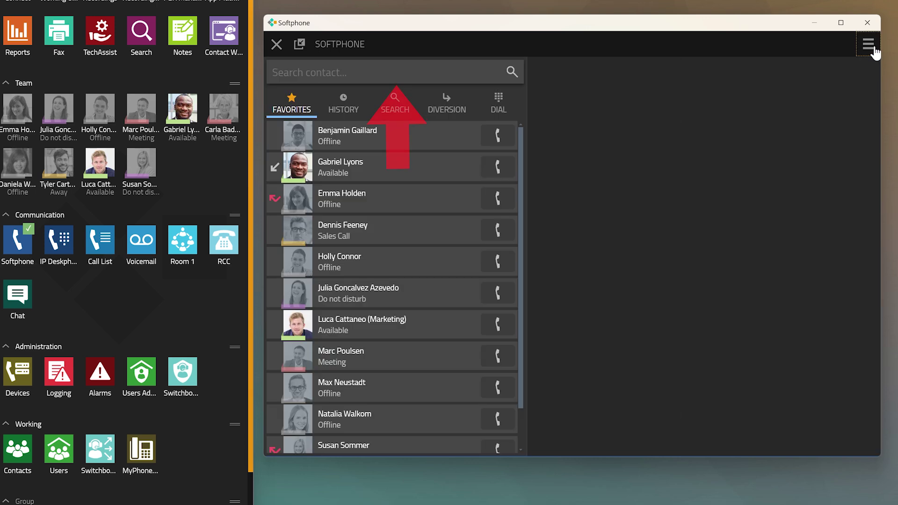
# Enter the contact's extension number in the contact search and show the dial pad
pyautogui.write('126')
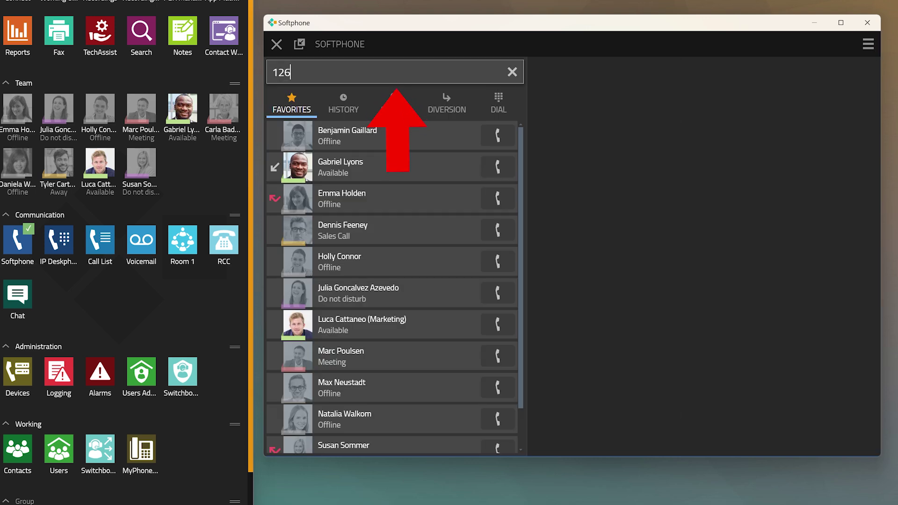
pyautogui.click(510, 108)
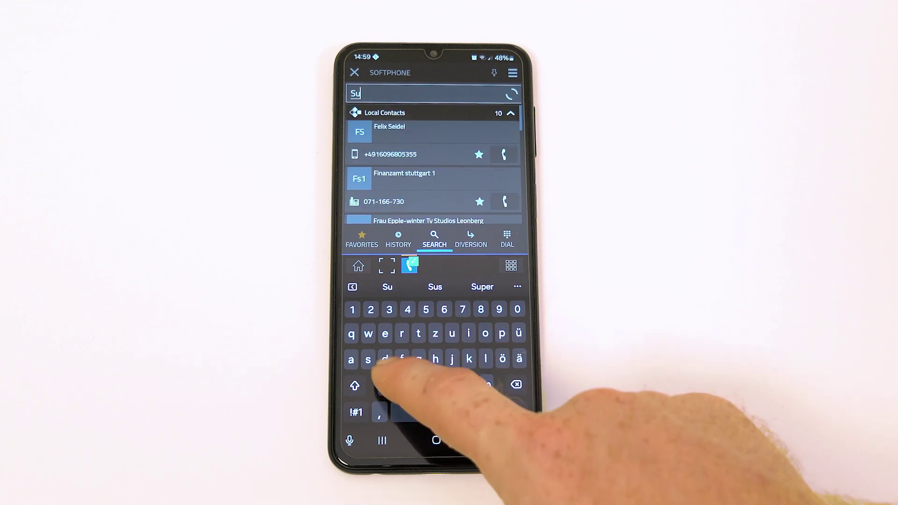
pyautogui.write('s')
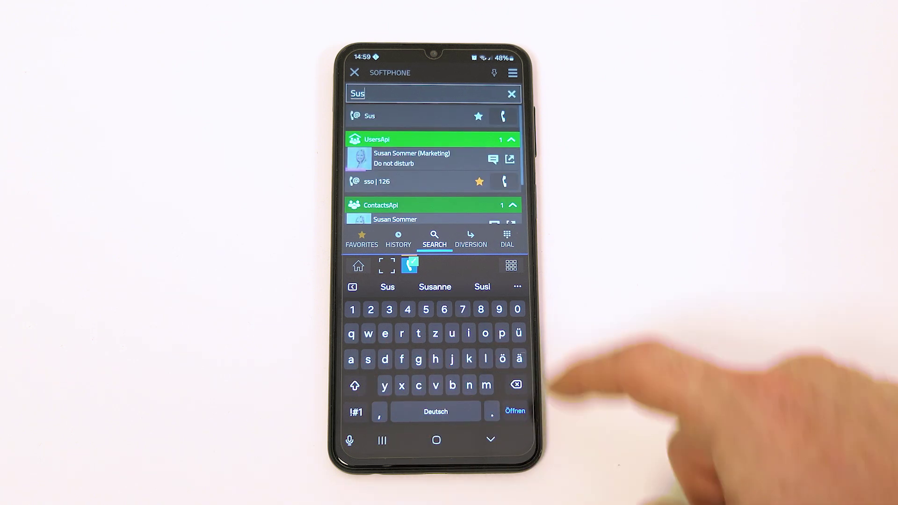
pyautogui.click(509, 239)
pyautogui.click(386, 191)
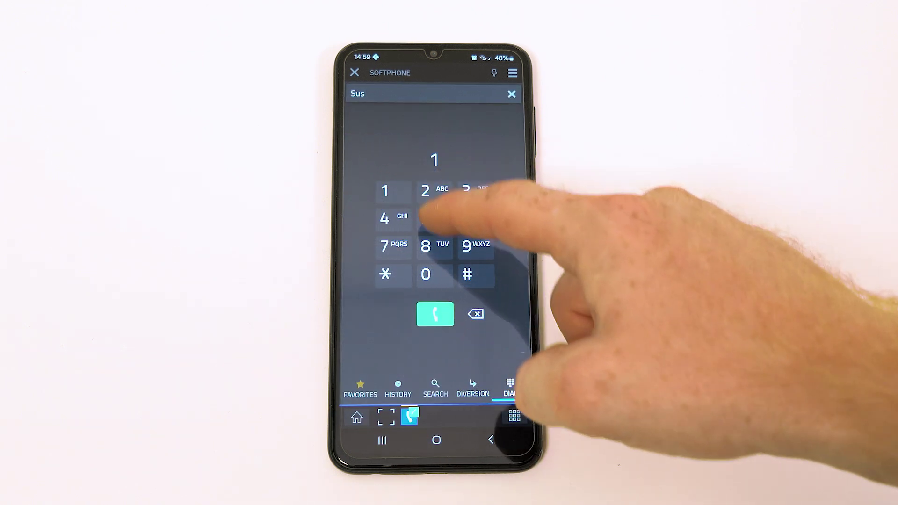
pyautogui.click(426, 245)
pyautogui.click(432, 275)
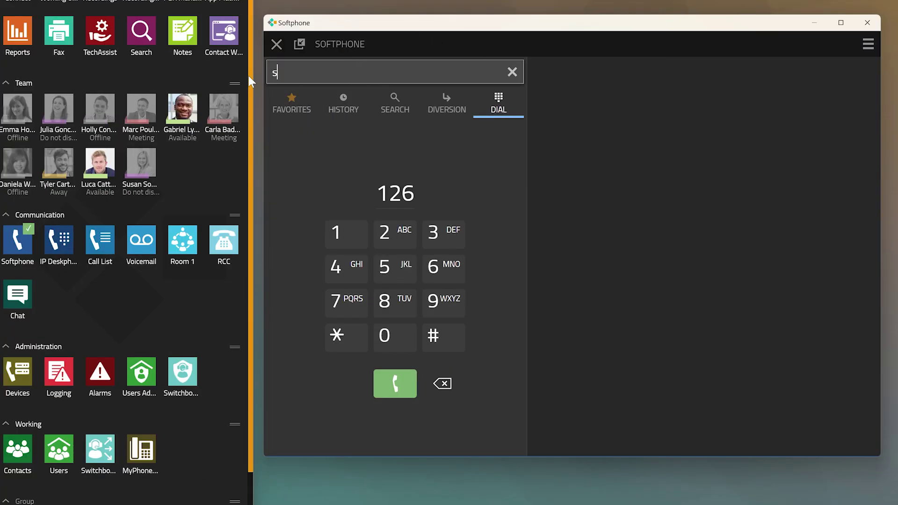
# Search for a contact by first name, check the call history, and return to the contact's search results
pyautogui.write('an')
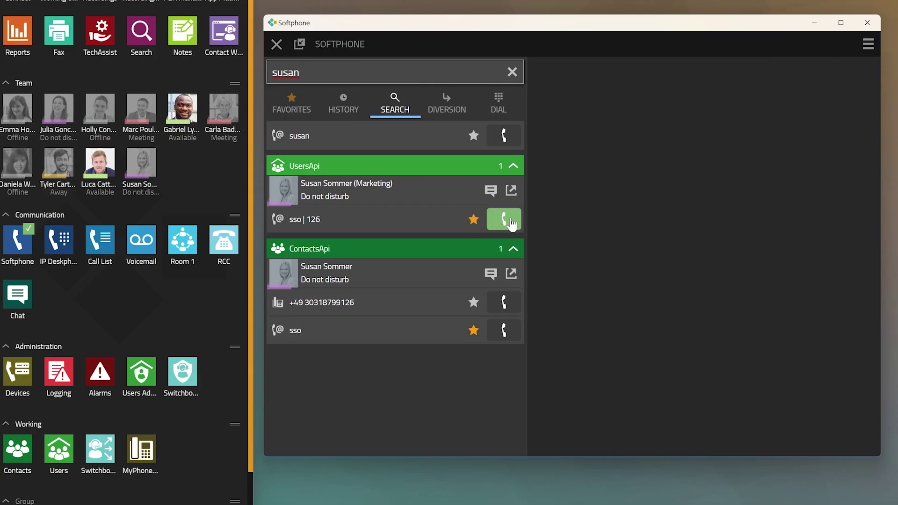
pyautogui.click(342, 108)
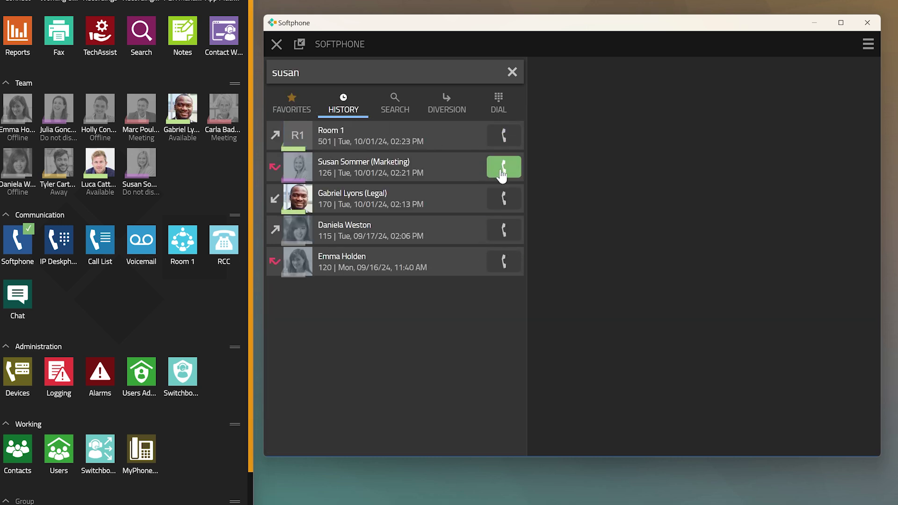
pyautogui.click(400, 111)
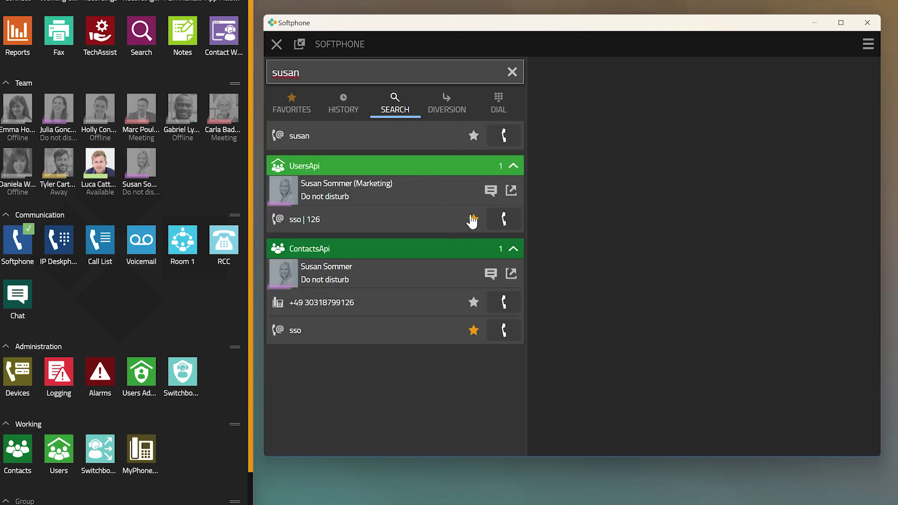
pyautogui.press('Escape')
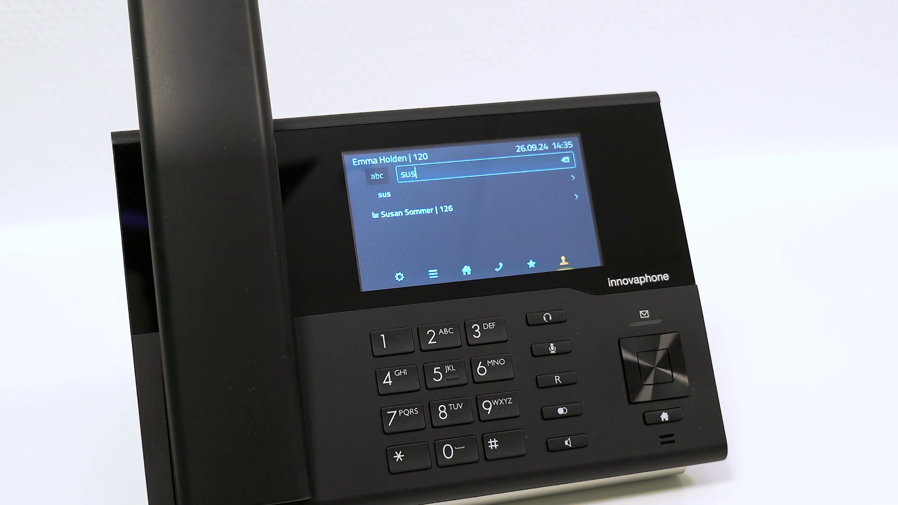
pyautogui.click(532, 211)
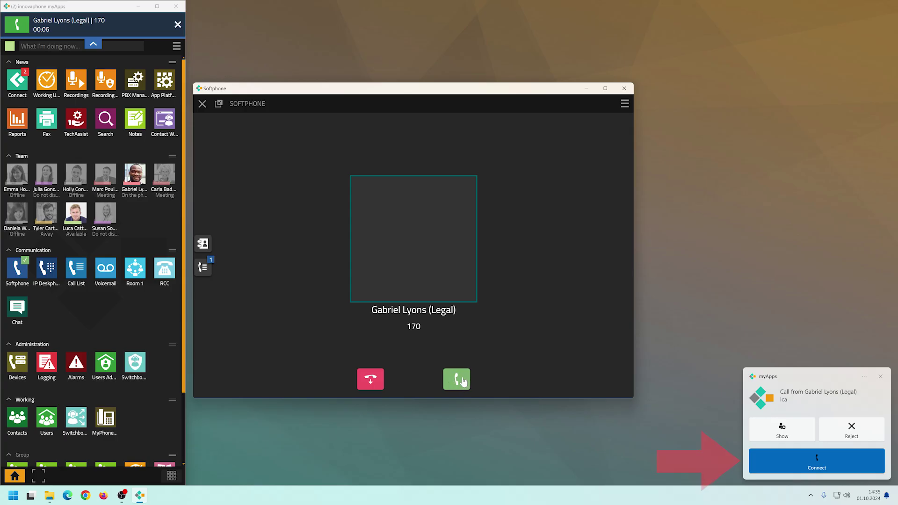
# Answer the incoming Softphone call from the contact in Legal
pyautogui.click(463, 382)
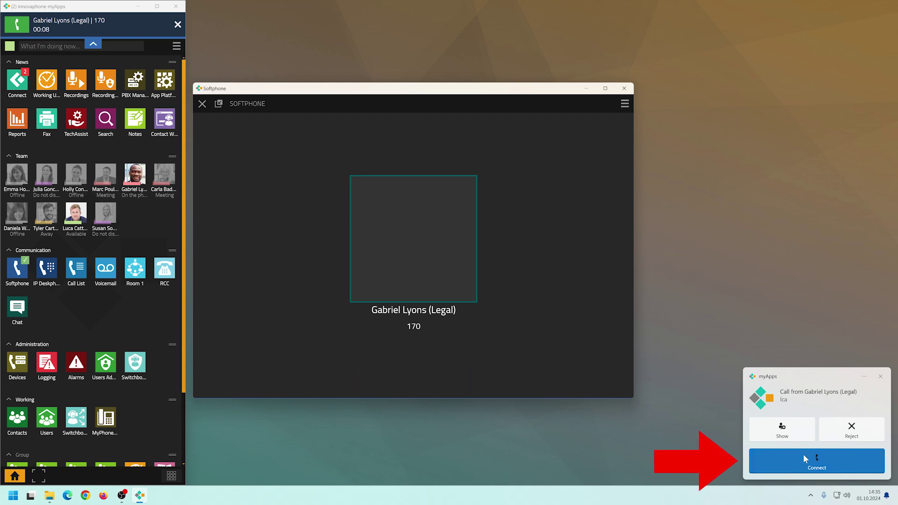
pyautogui.click(790, 458)
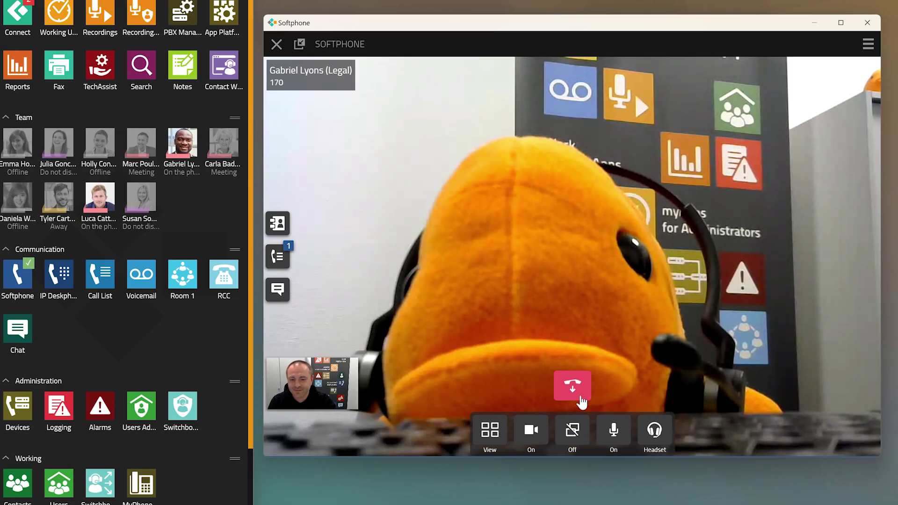
# Hang up the active call with the Legal contact and show the call history
pyautogui.click(579, 391)
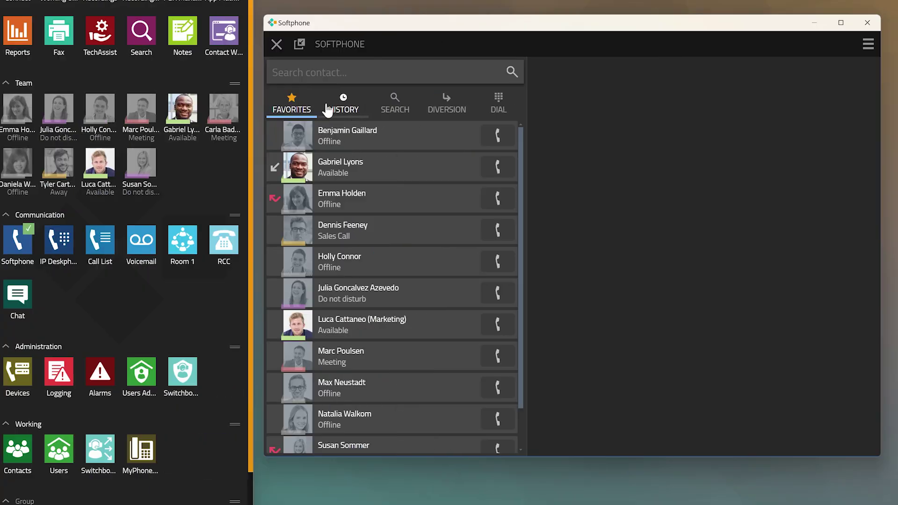
pyautogui.click(348, 111)
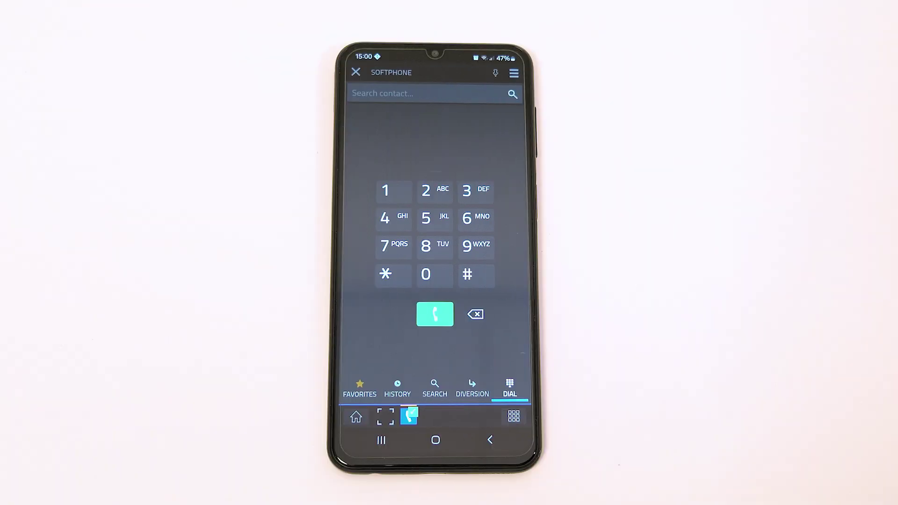
pyautogui.click(473, 388)
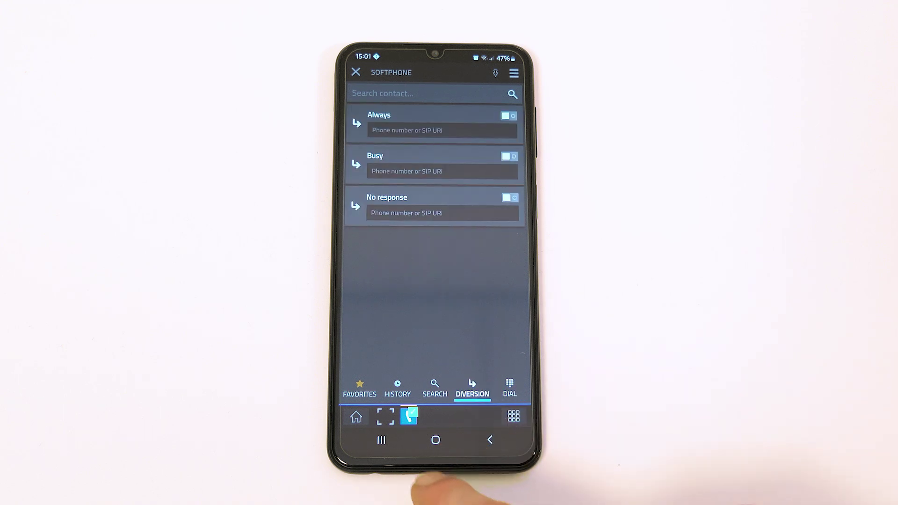
pyautogui.click(398, 388)
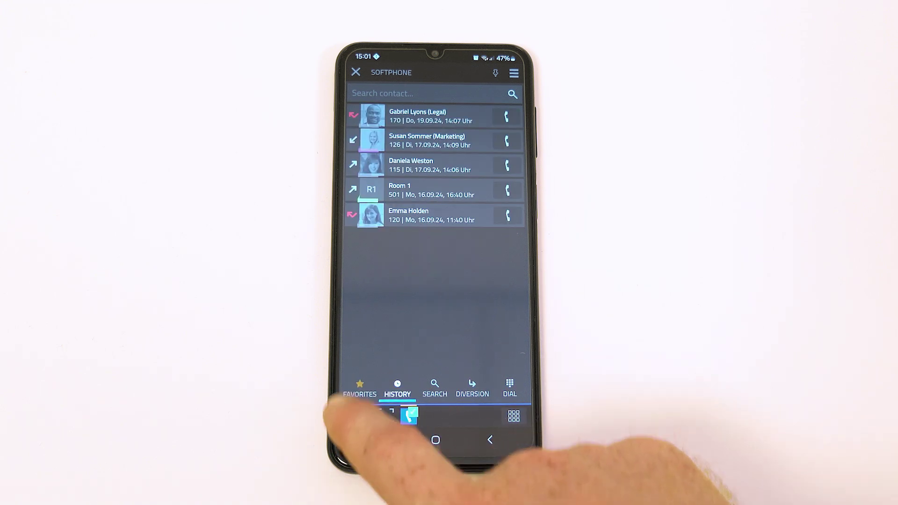
pyautogui.click(360, 388)
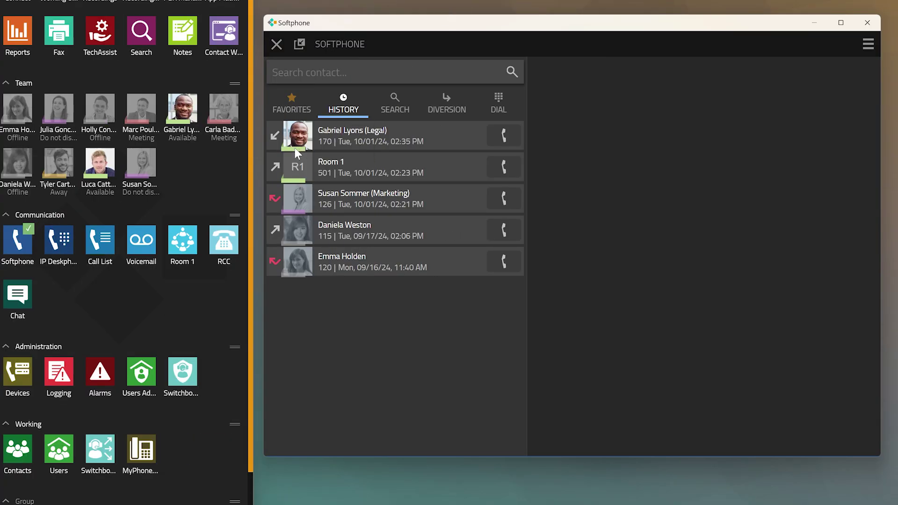
# Expand the Legal contact's and Room 1's call histories and view the participants of the latest Room 1 conference
pyautogui.click(342, 139)
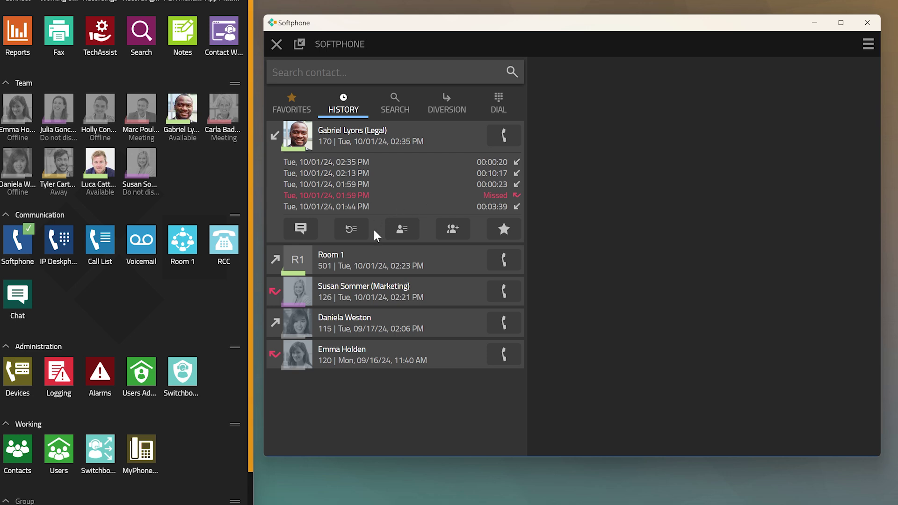
pyautogui.click(360, 261)
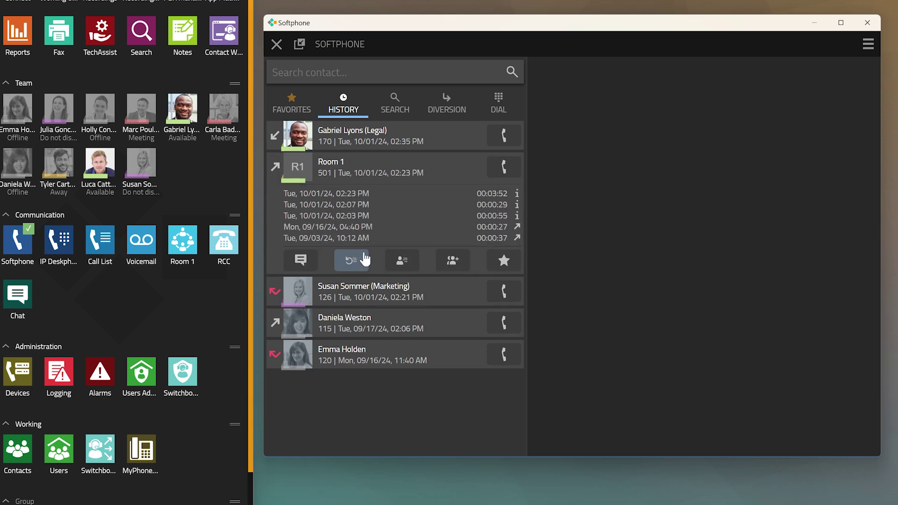
pyautogui.click(517, 195)
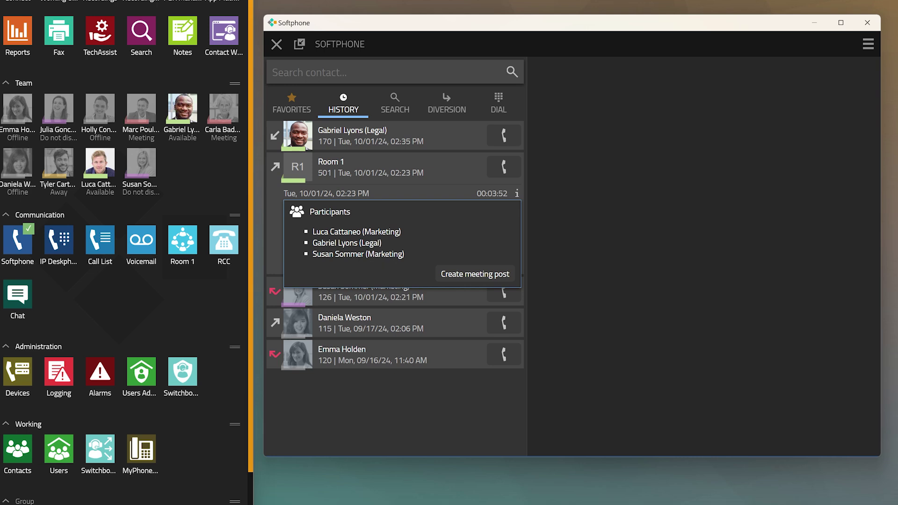
pyautogui.click(468, 275)
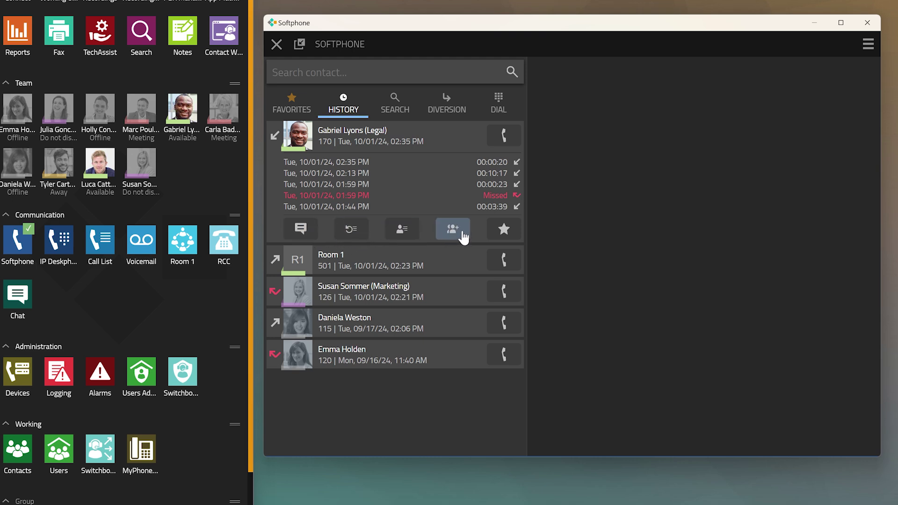
# Bring up the favorites from the Legal contact's history entry and try to move that contact up the list
pyautogui.click(515, 230)
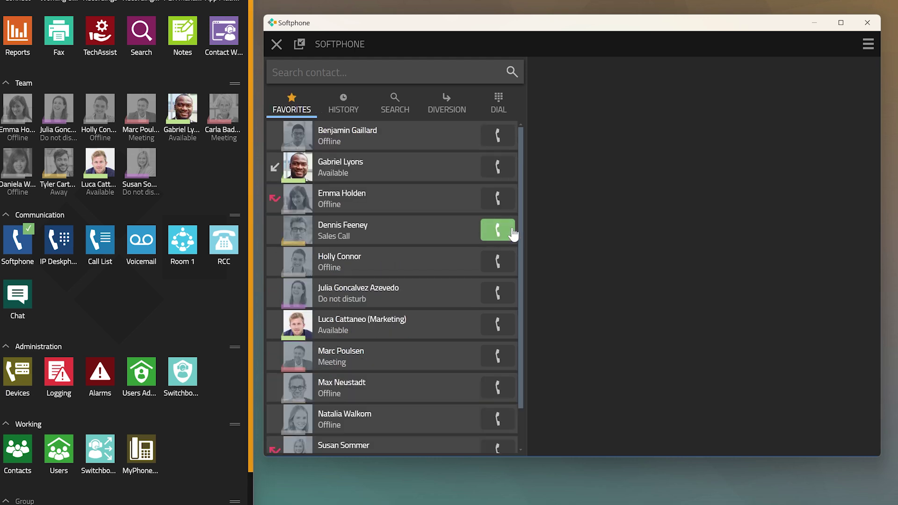
pyautogui.moveTo(367, 164); pyautogui.dragTo(415, 142)
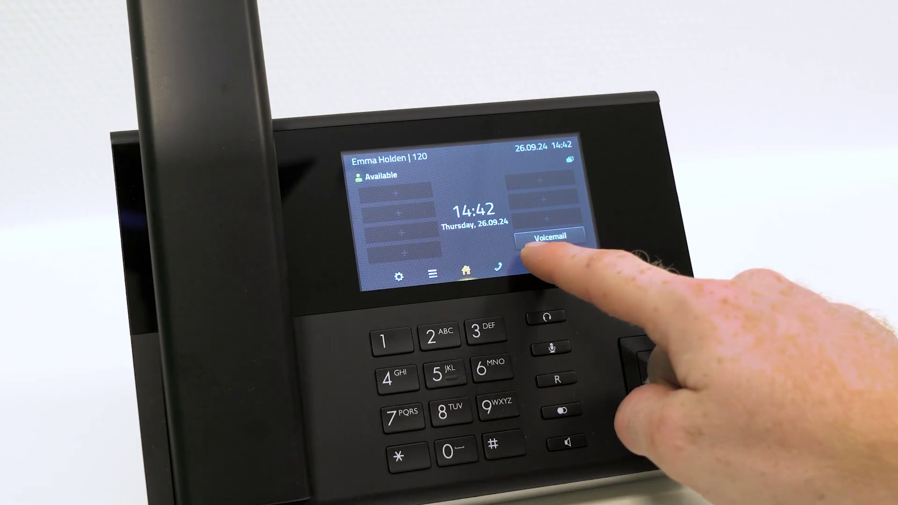
pyautogui.click(526, 259)
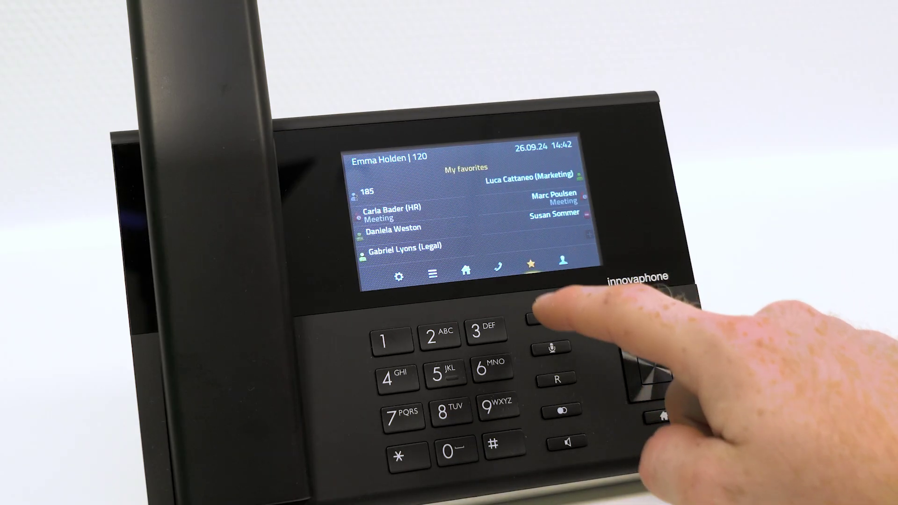
pyautogui.click(423, 267)
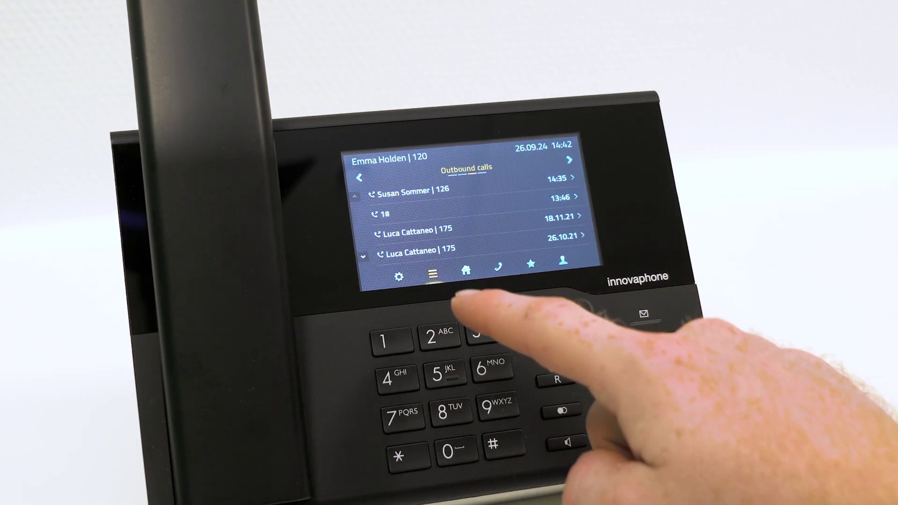
pyautogui.click(519, 181)
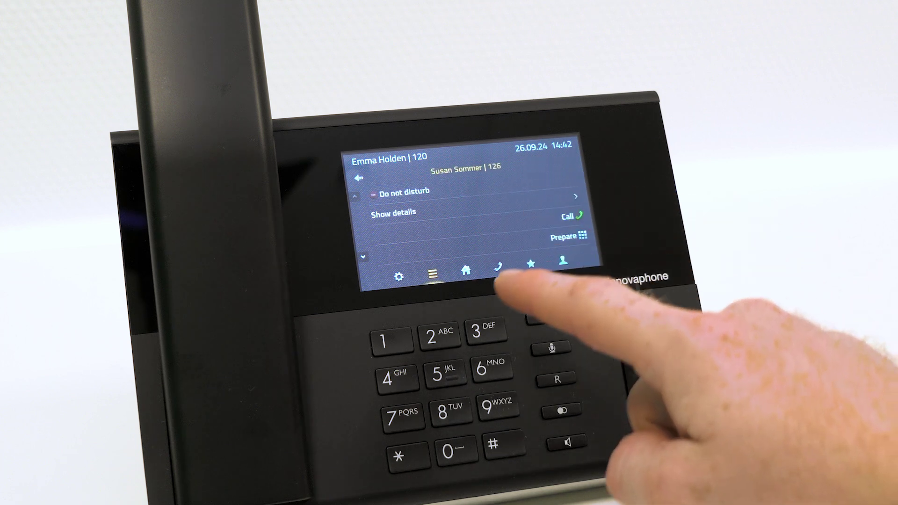
pyautogui.click(363, 257)
pyautogui.click(363, 257)
pyautogui.click(363, 257)
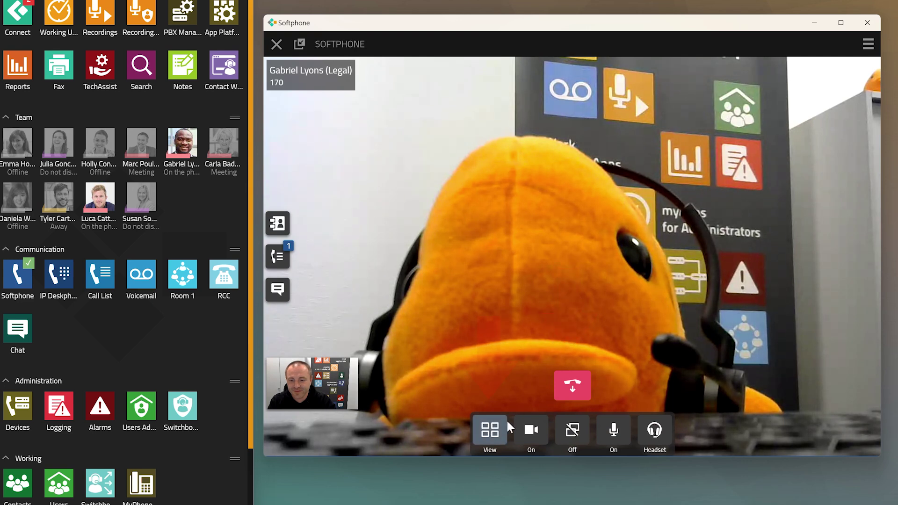
# Switch the call video to fullscreen and return it to the normal window size
pyautogui.click(487, 435)
pyautogui.click(494, 400)
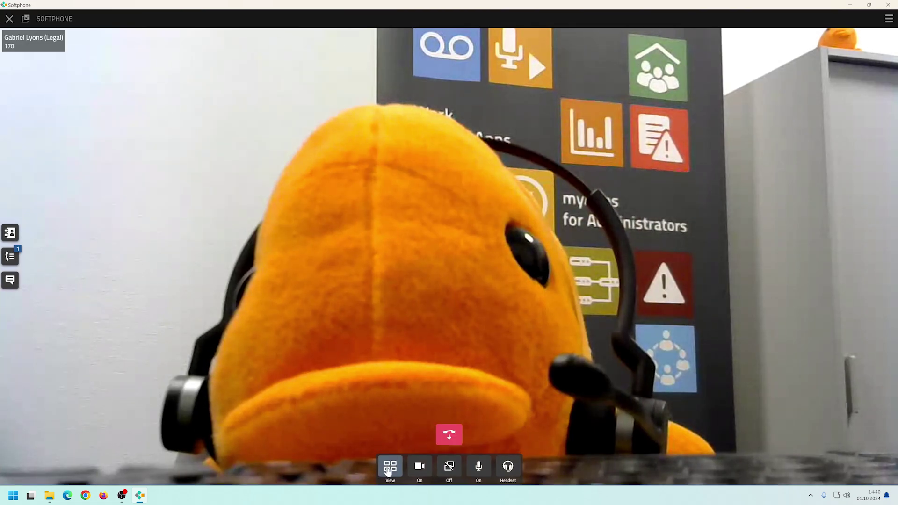
pyautogui.click(391, 468)
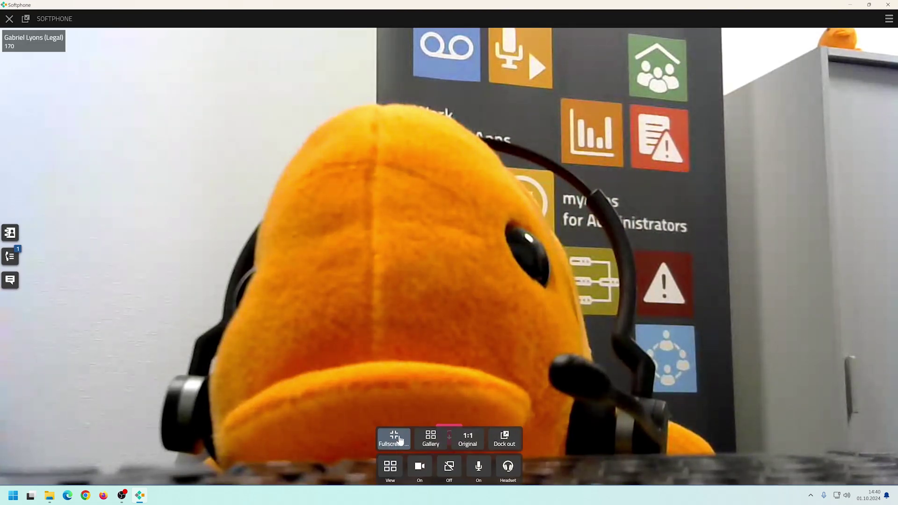
pyautogui.click(399, 439)
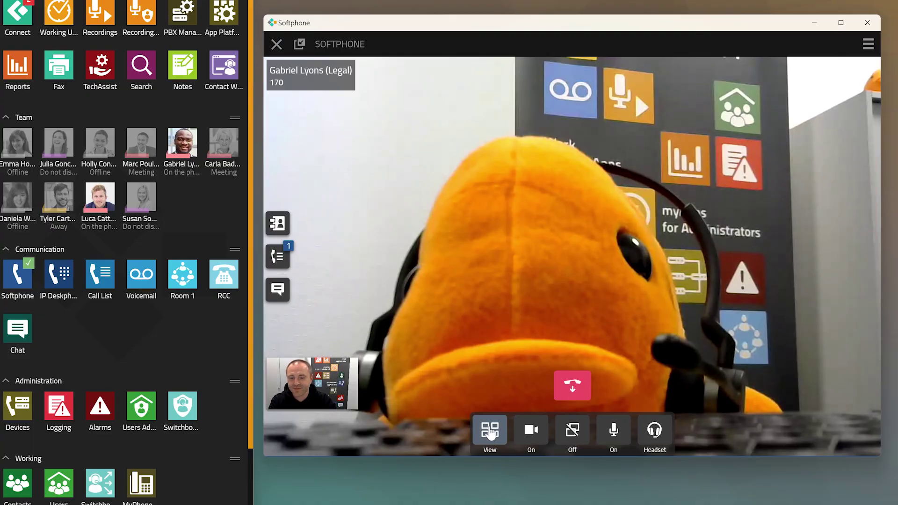
# Try the gallery view and the original 1:1 size for the call video, restoring the large scaled view
pyautogui.click(490, 434)
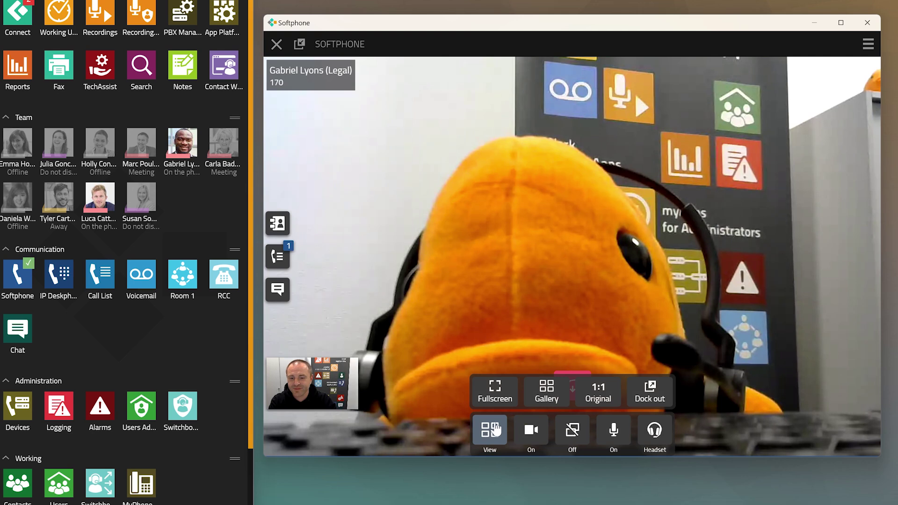
pyautogui.click(563, 395)
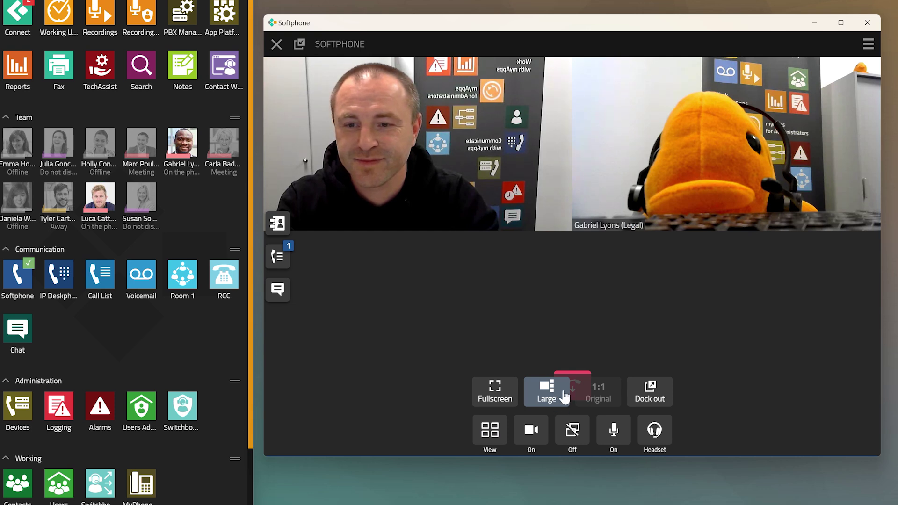
pyautogui.click(565, 397)
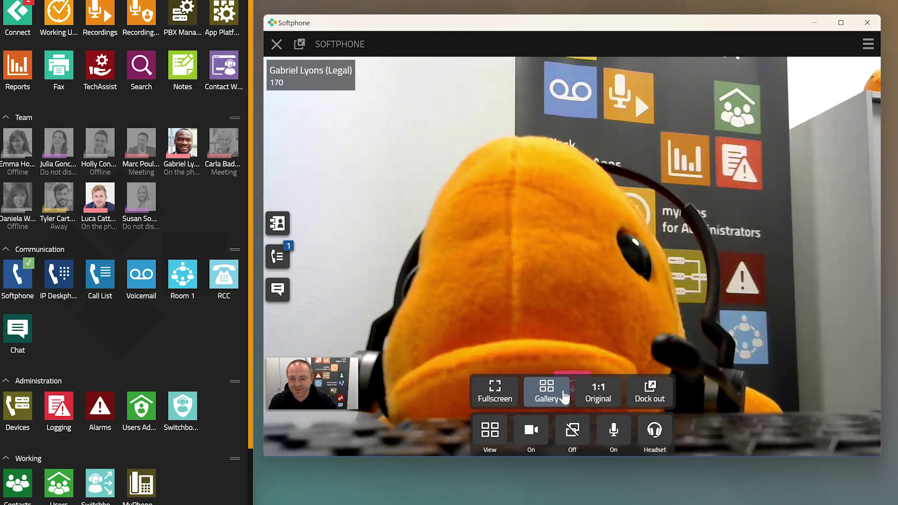
pyautogui.click(615, 394)
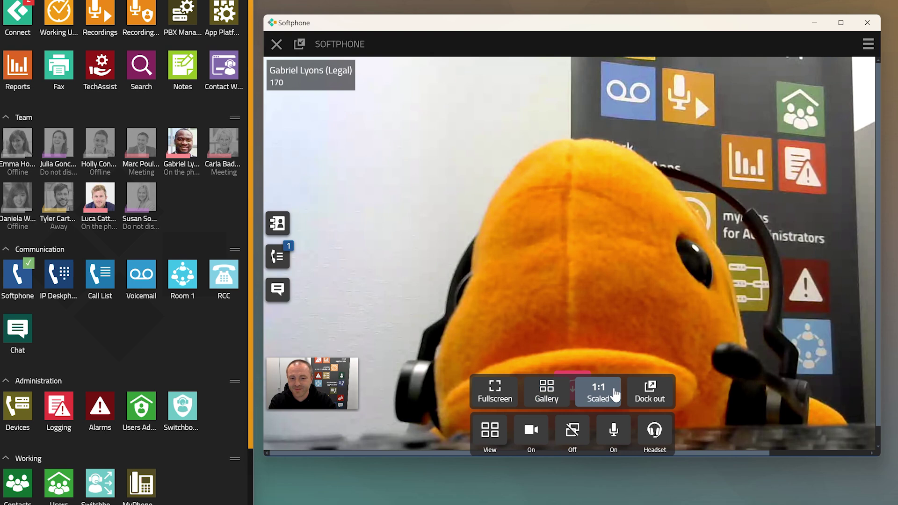
pyautogui.click(614, 395)
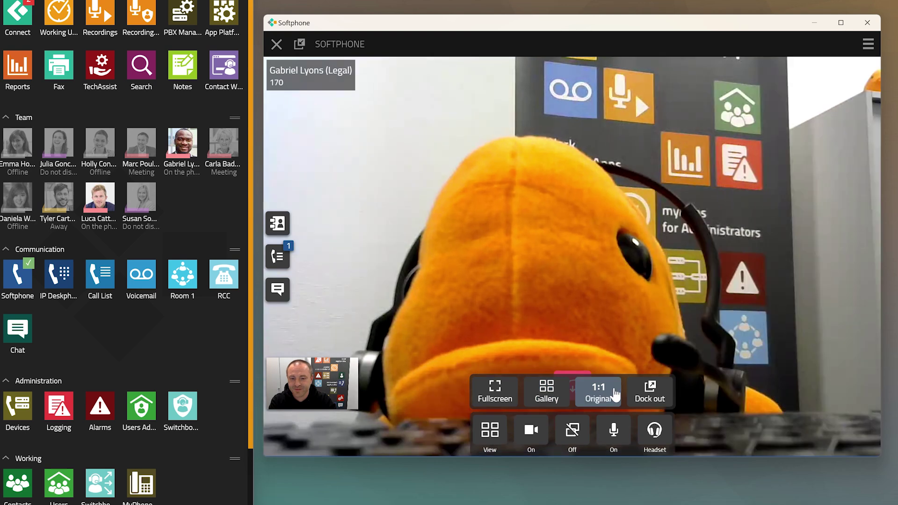
# Dock out the call video, shrink and reposition its separate window, and close it to dock the video back in
pyautogui.click(661, 391)
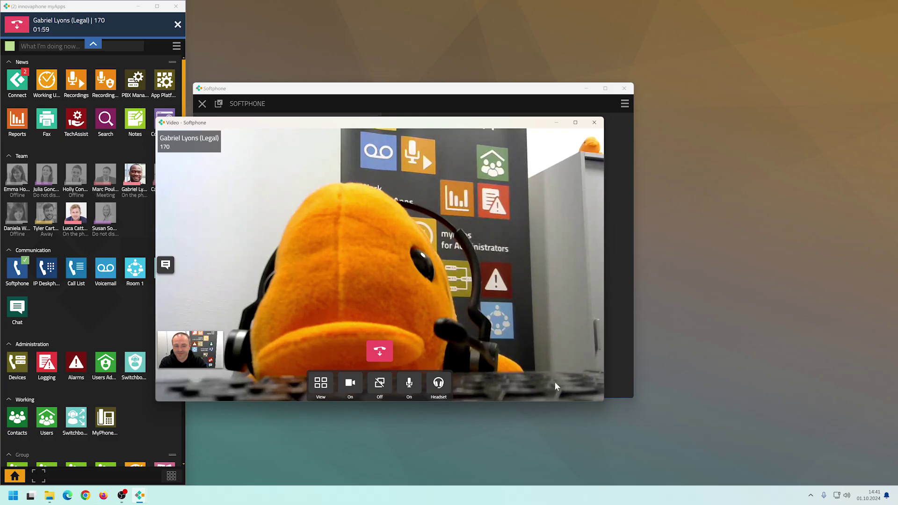
pyautogui.moveTo(597, 404); pyautogui.dragTo(398, 320)
pyautogui.moveTo(277, 124); pyautogui.dragTo(449, 177)
pyautogui.moveTo(553, 209)
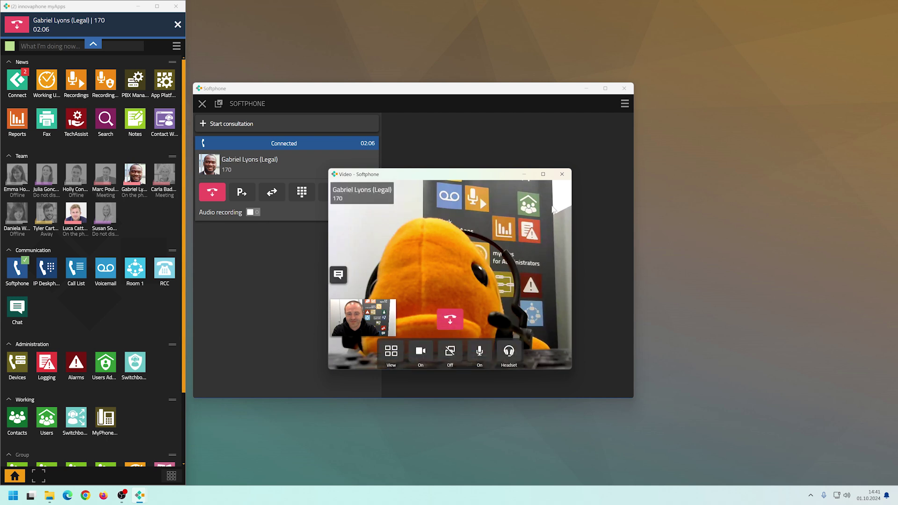
pyautogui.click(566, 176)
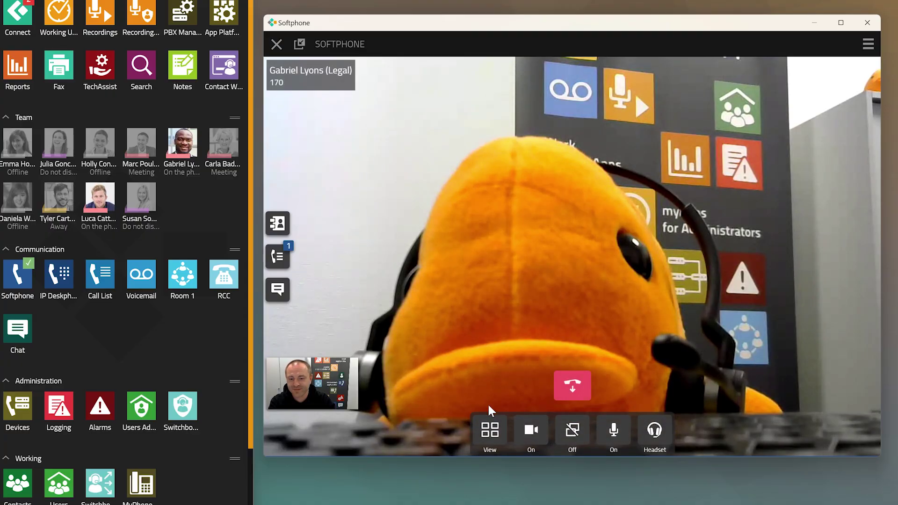
# Turn the camera off and on again, and mute and unmute the microphone during the call
pyautogui.click(533, 429)
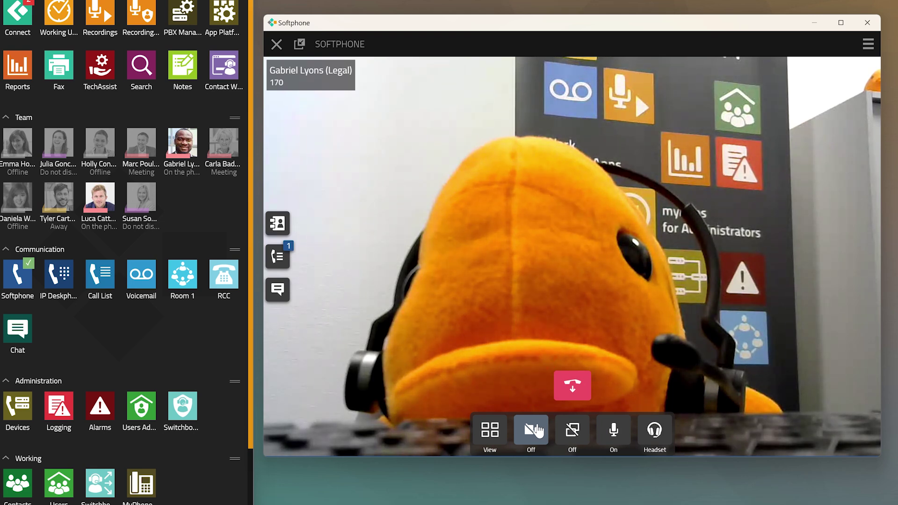
pyautogui.click(538, 432)
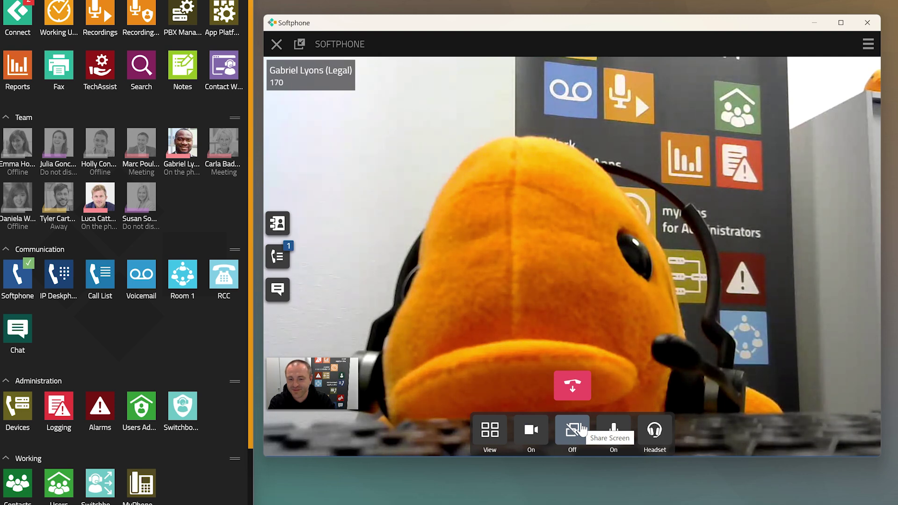
pyautogui.click(613, 429)
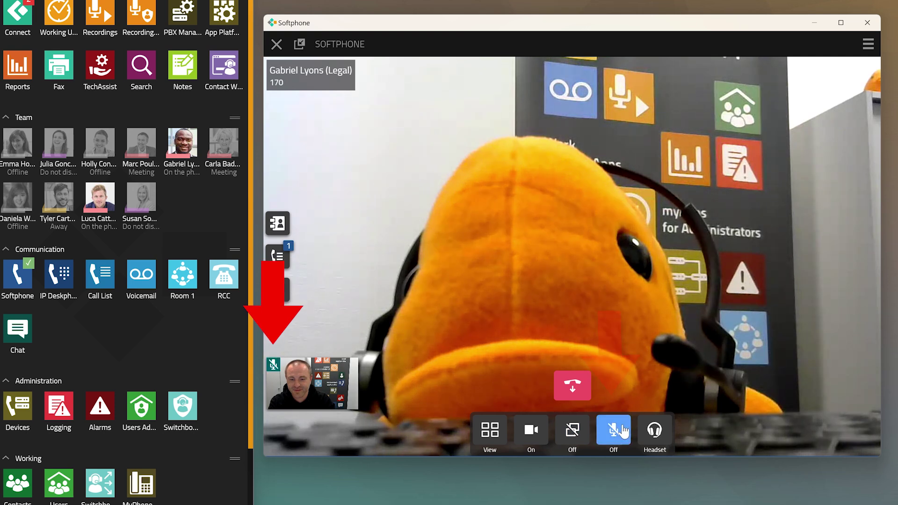
pyautogui.click(624, 431)
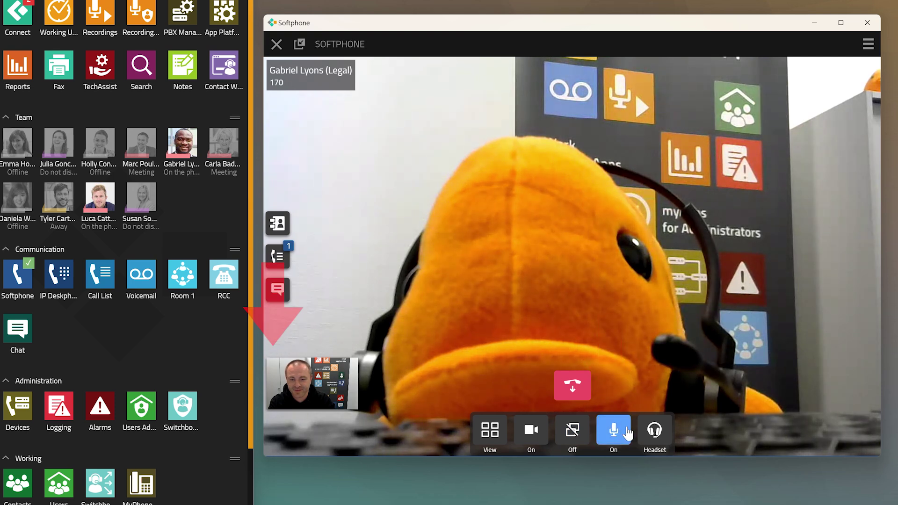
# Switch the call's audio output from Headset to Handsfree
pyautogui.click(663, 430)
pyautogui.click(665, 431)
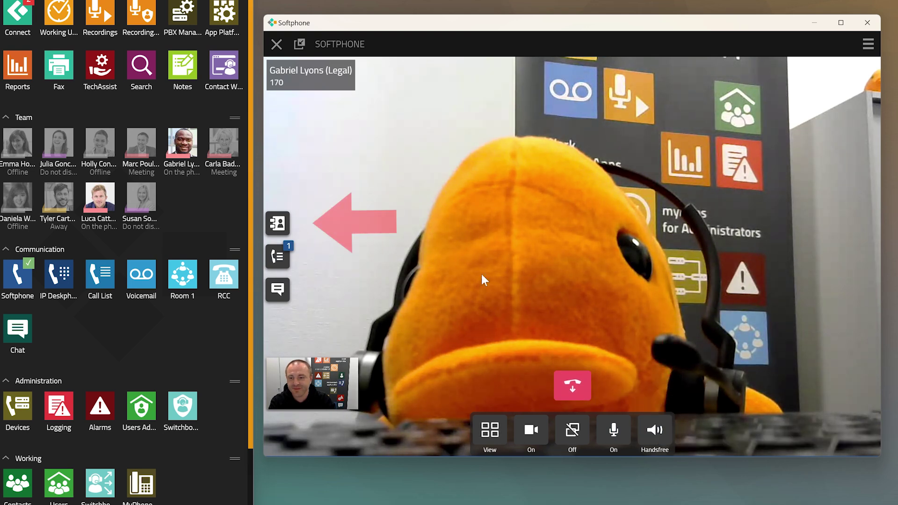
# Show the contacts panel during the call, check the call history, and hide the panel again
pyautogui.click(277, 224)
pyautogui.click(338, 112)
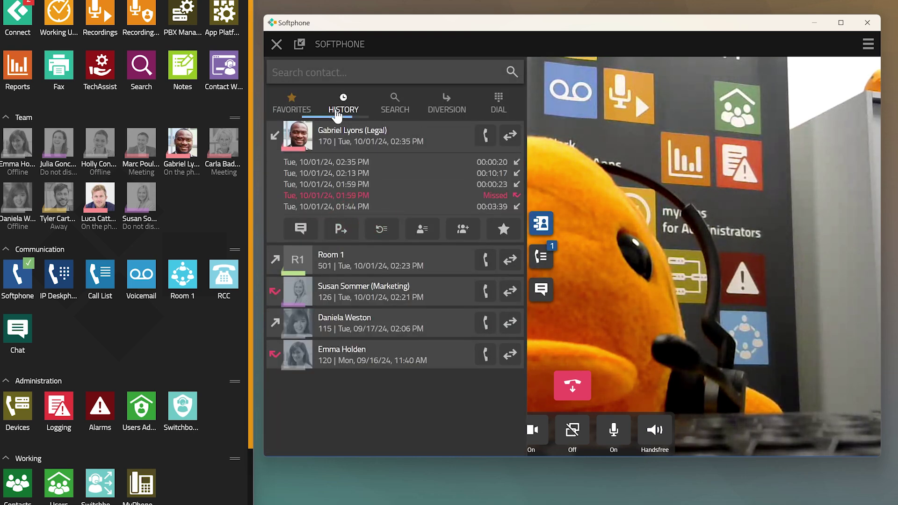
pyautogui.click(338, 110)
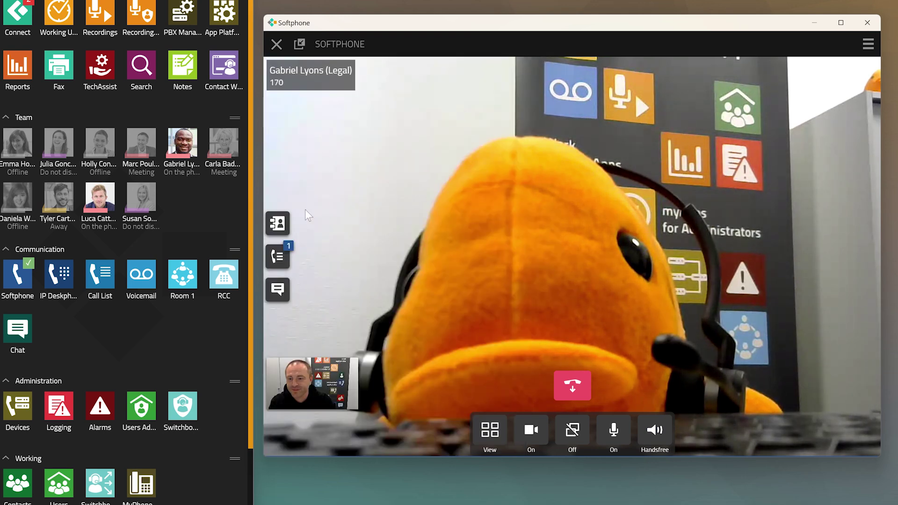
# Show the list of current calls and turn on audio recording for the connected call
pyautogui.click(290, 260)
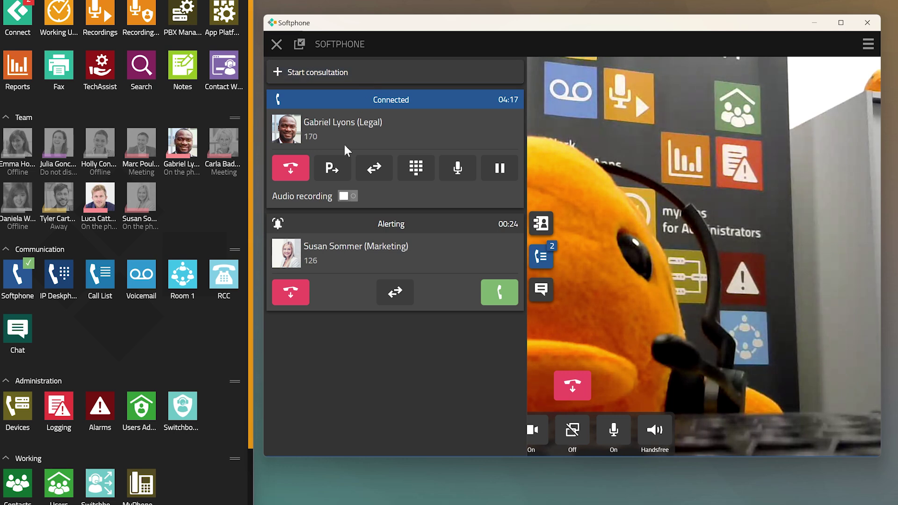
pyautogui.click(344, 199)
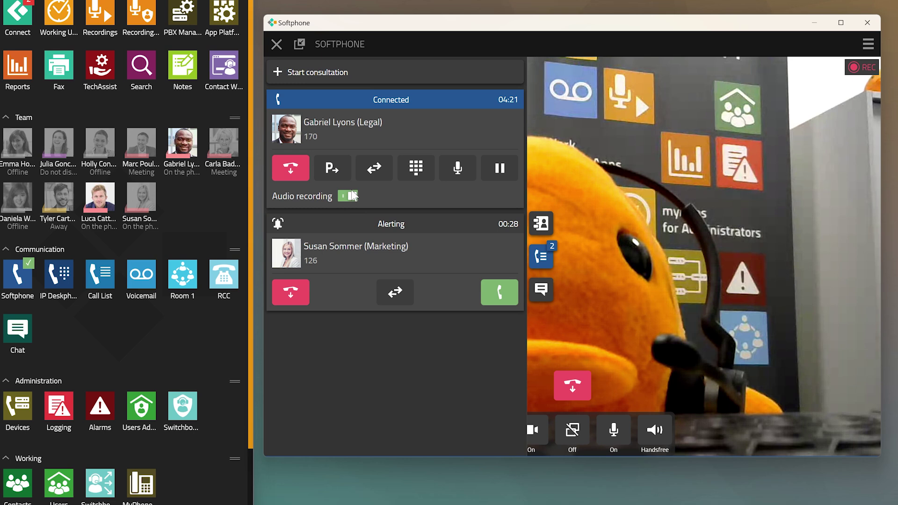
# Turn off the call's audio recording, send the chat message "hello" to the other party, and hide the chat again
pyautogui.click(349, 198)
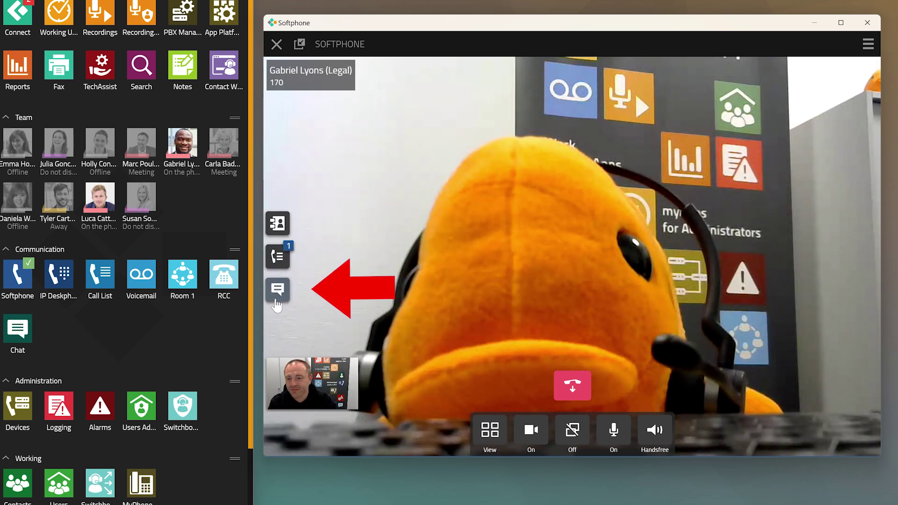
pyautogui.click(279, 288)
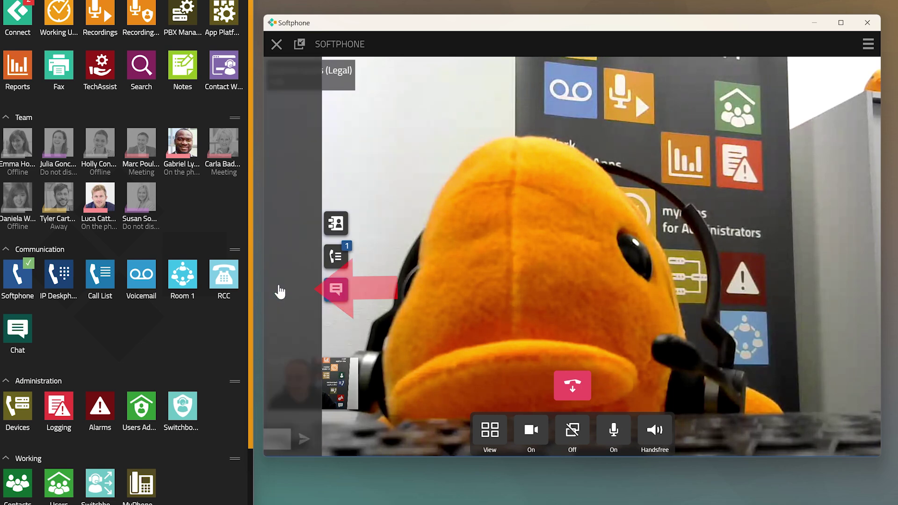
pyautogui.write('hello')
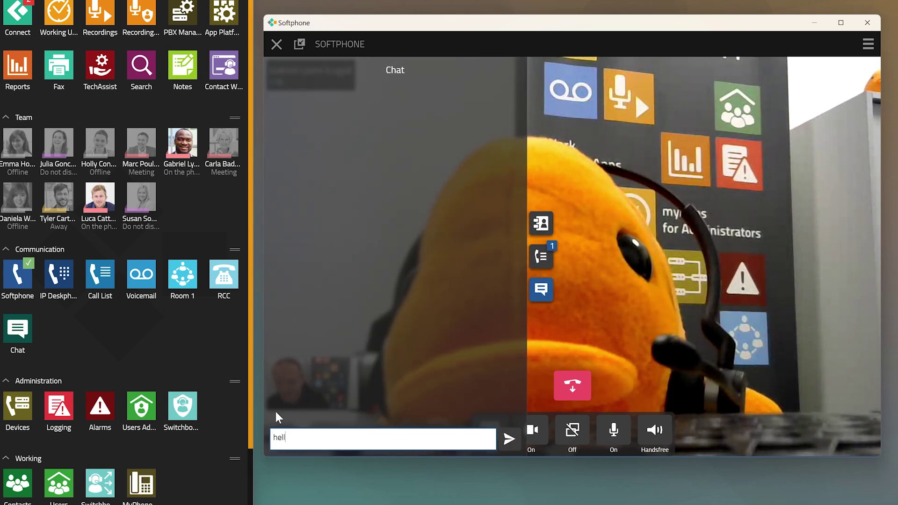
pyautogui.click(509, 440)
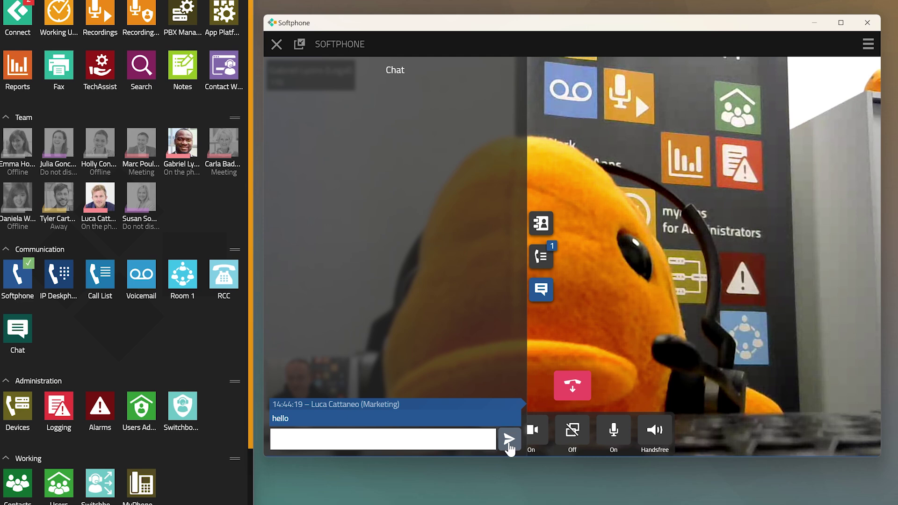
pyautogui.click(547, 295)
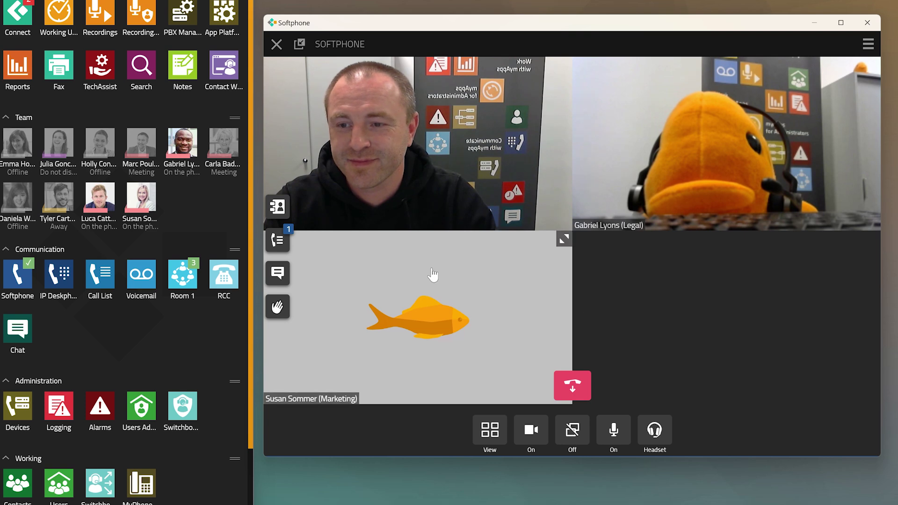
# Raise your hand in the three-party conference call and lower it again
pyautogui.click(277, 309)
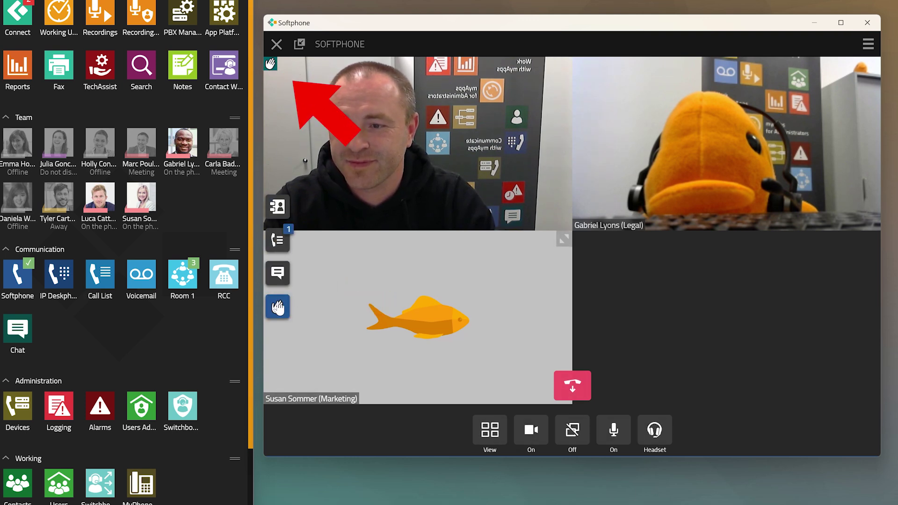
pyautogui.click(280, 311)
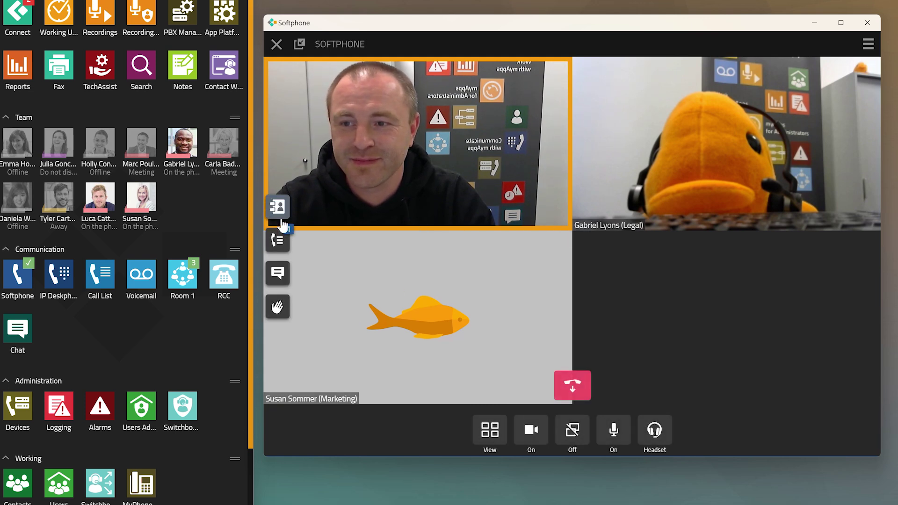
# Enlarge the Legal participant's video in the conference, switch the large view to your own video, and return to the Legal participant
pyautogui.click(675, 174)
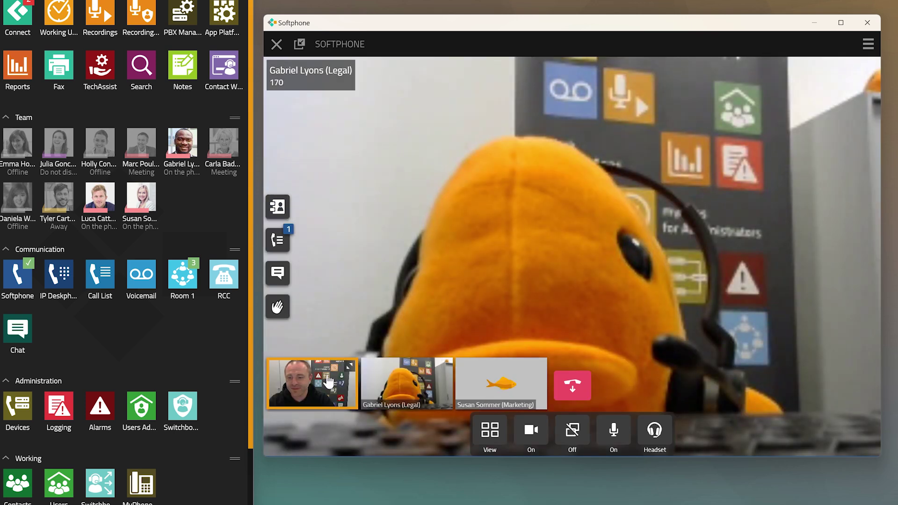
pyautogui.click(315, 384)
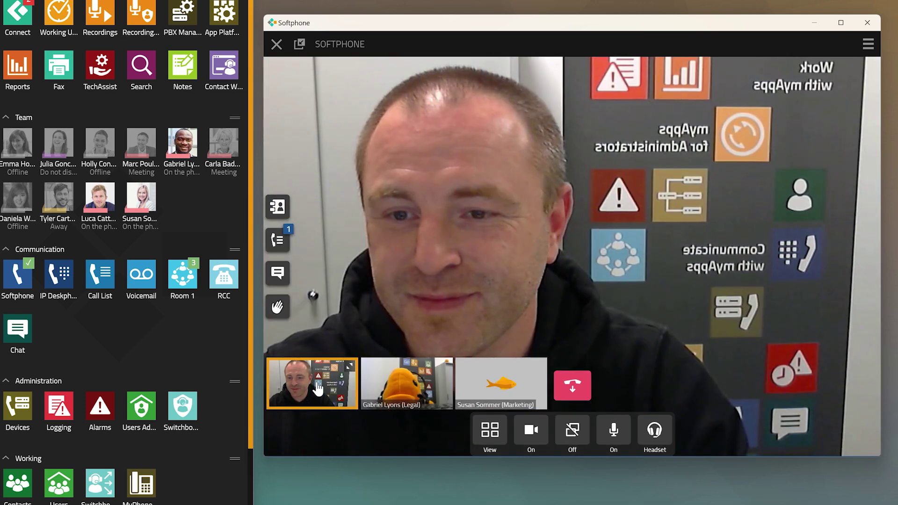
pyautogui.click(393, 389)
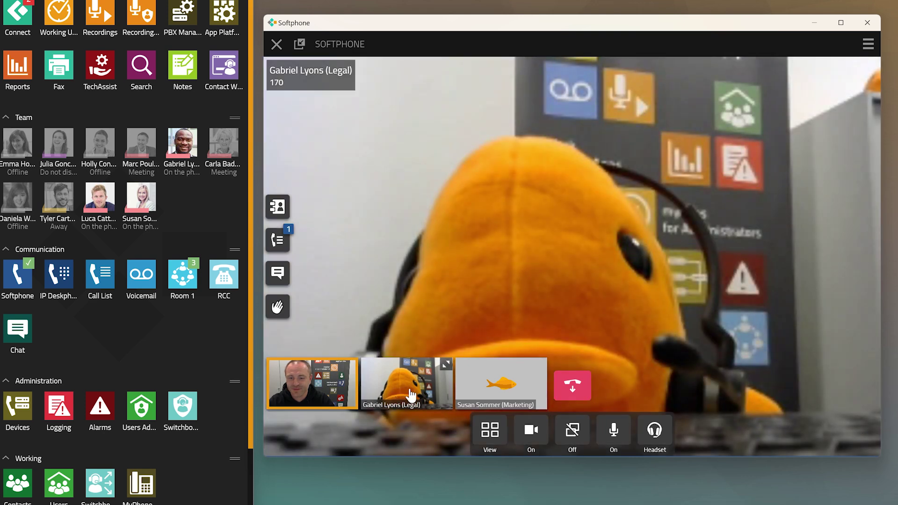
# Hang up the conference call and show the list of favorites
pyautogui.click(576, 386)
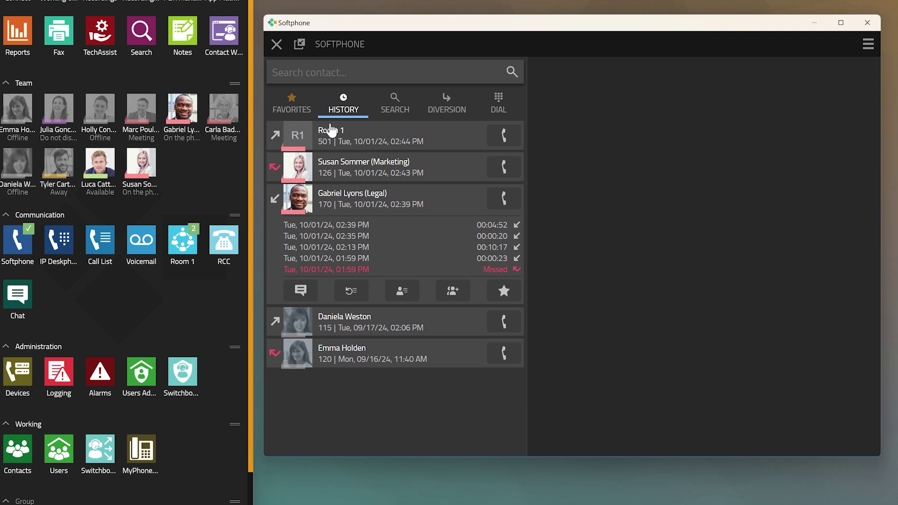
pyautogui.click(294, 108)
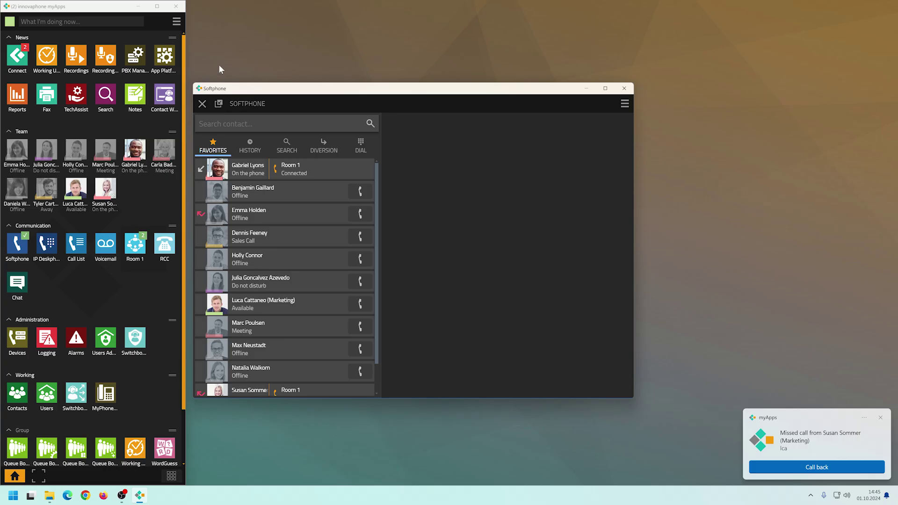